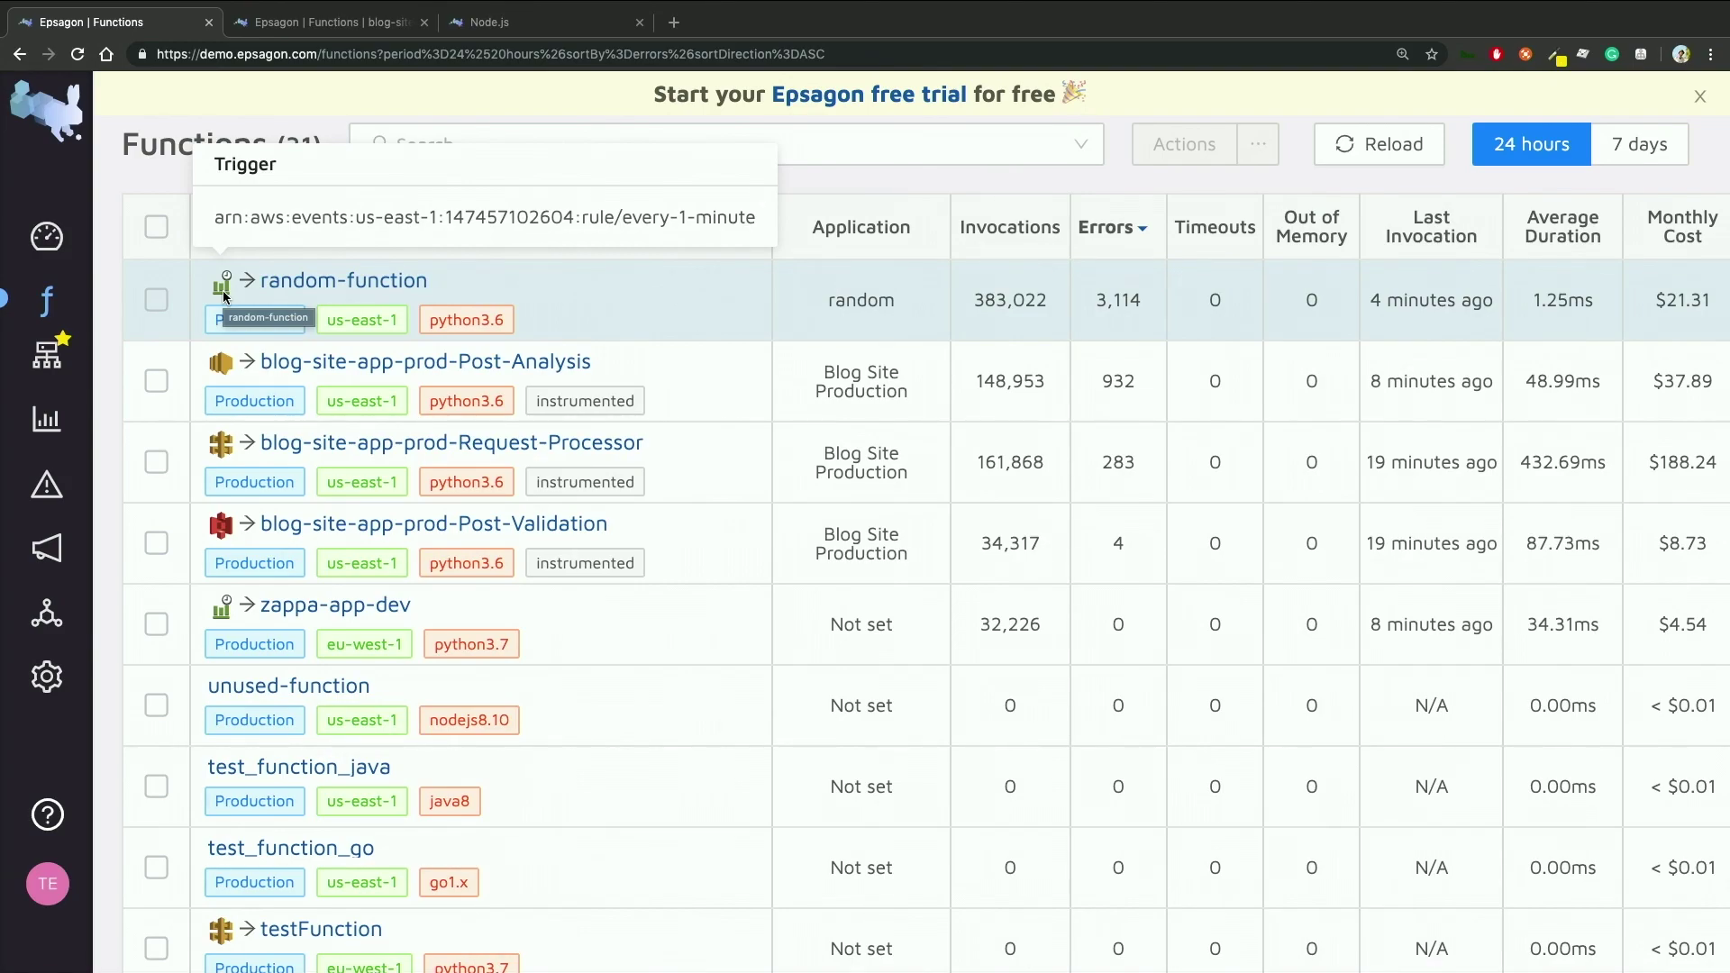
Step: Open the details of the blog-site-app-prod-Post-Analysis function from the functions list
{"action": "scroll", "coordinate": [1309, 315], "scroll_direction": "right", "scroll_amount": 1}
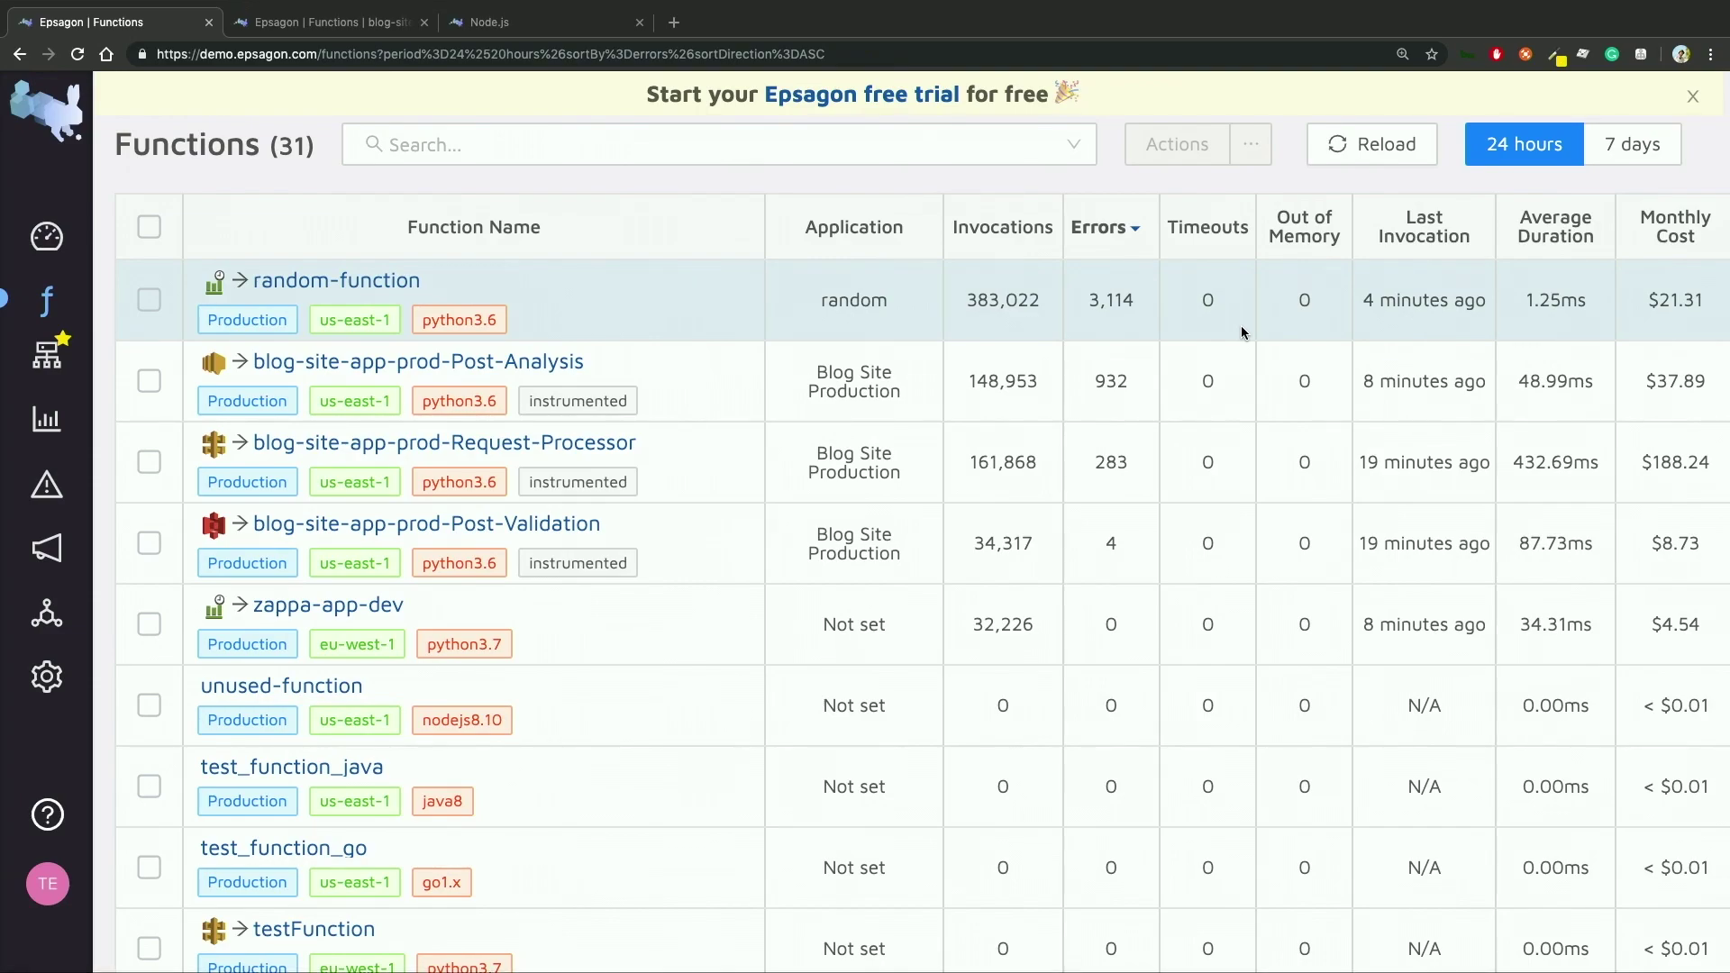
{"action": "mouse_move", "coordinate": [1695, 302]}
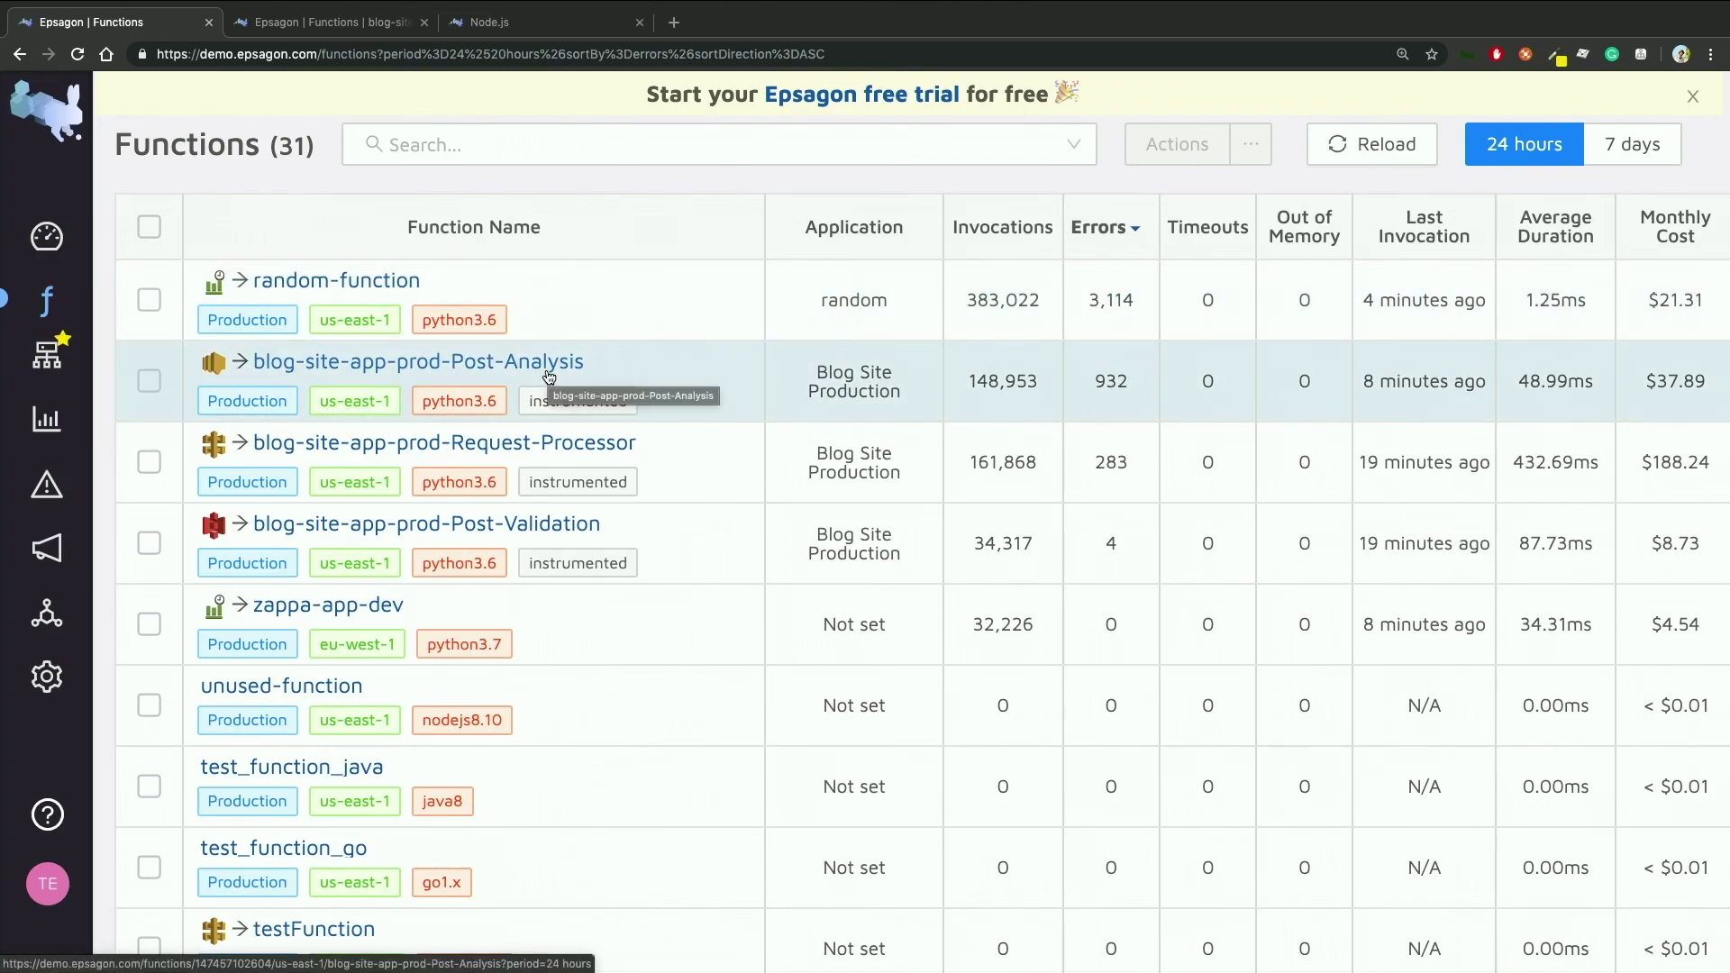
{"action": "left_click", "coordinate": [548, 375]}
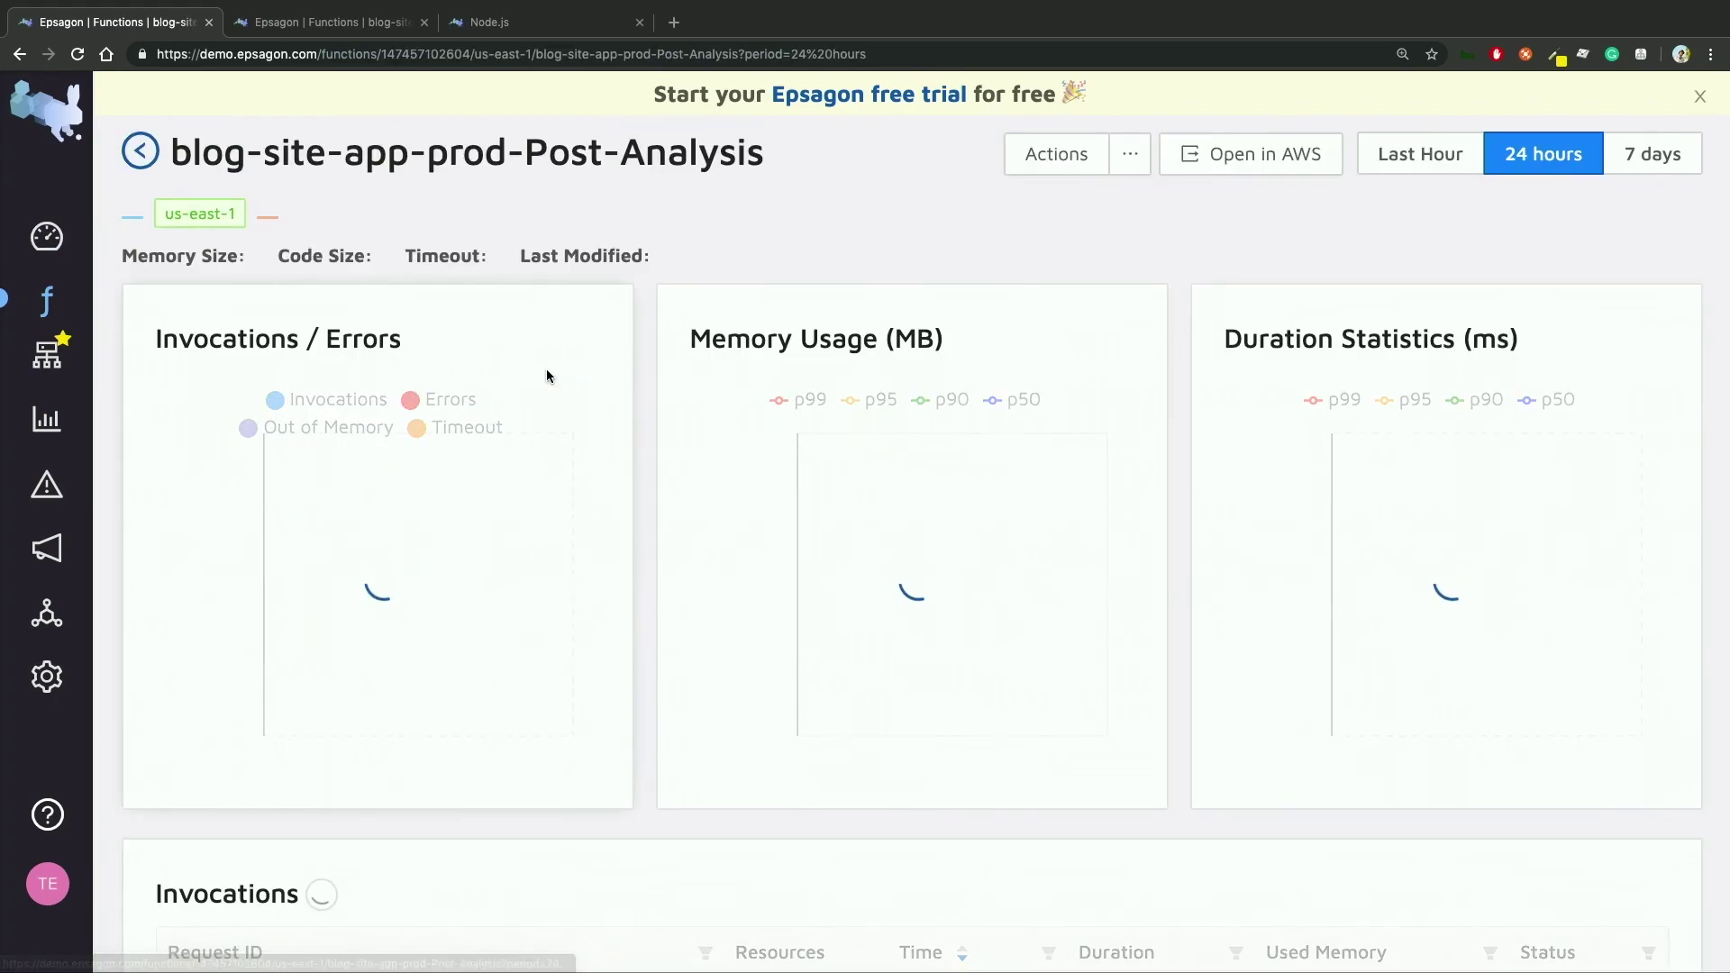
Step: Review the function's invocation list and its metric charts, inspecting the 08:00 peak in the duration statistics
{"action": "scroll", "coordinate": [563, 532], "scroll_direction": "down", "scroll_amount": 4}
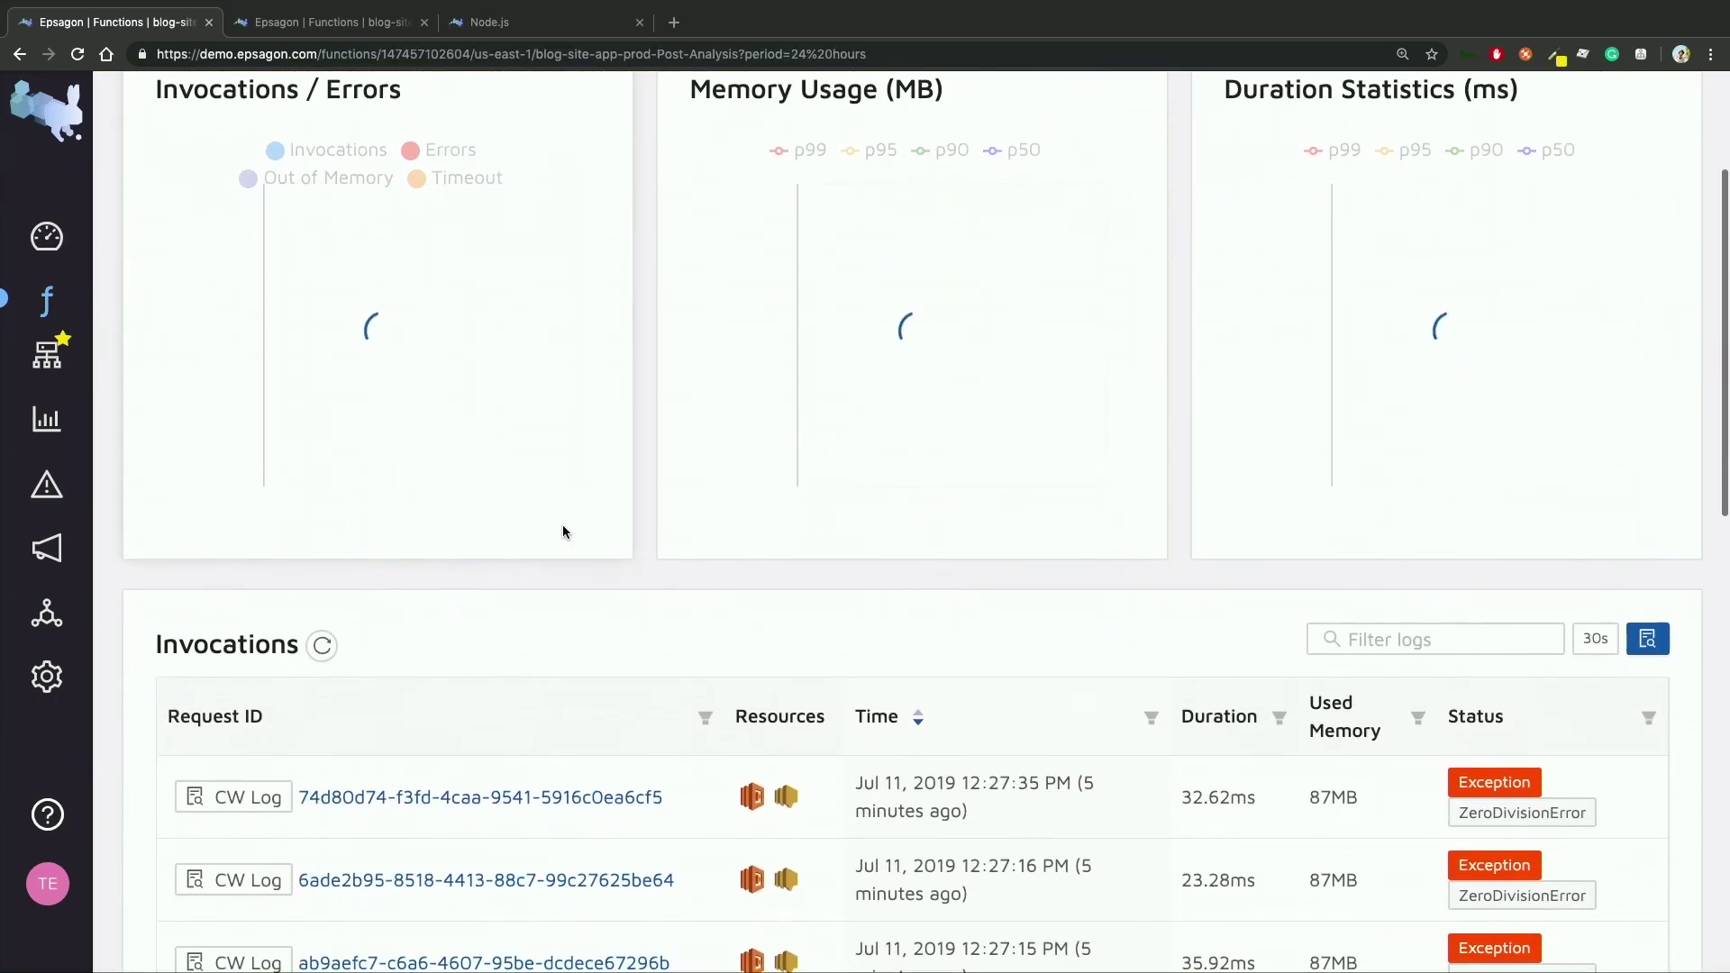
{"action": "scroll", "coordinate": [563, 531], "scroll_direction": "down", "scroll_amount": 1}
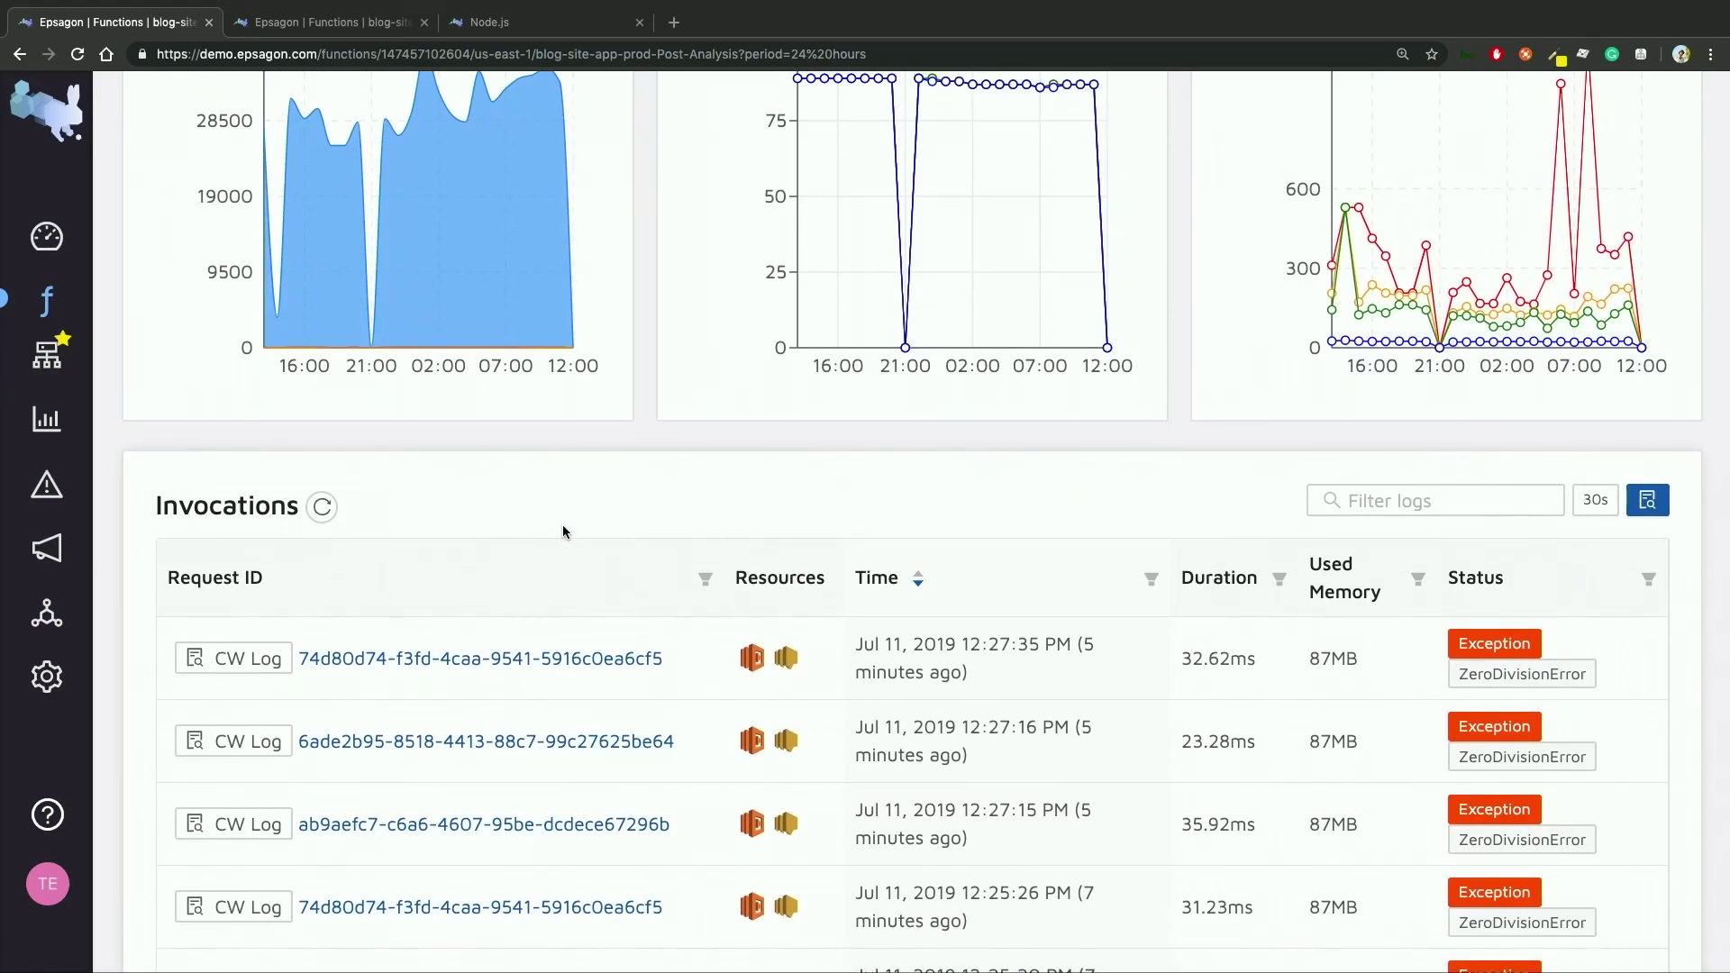
{"action": "scroll", "coordinate": [565, 531], "scroll_direction": "up", "scroll_amount": 3}
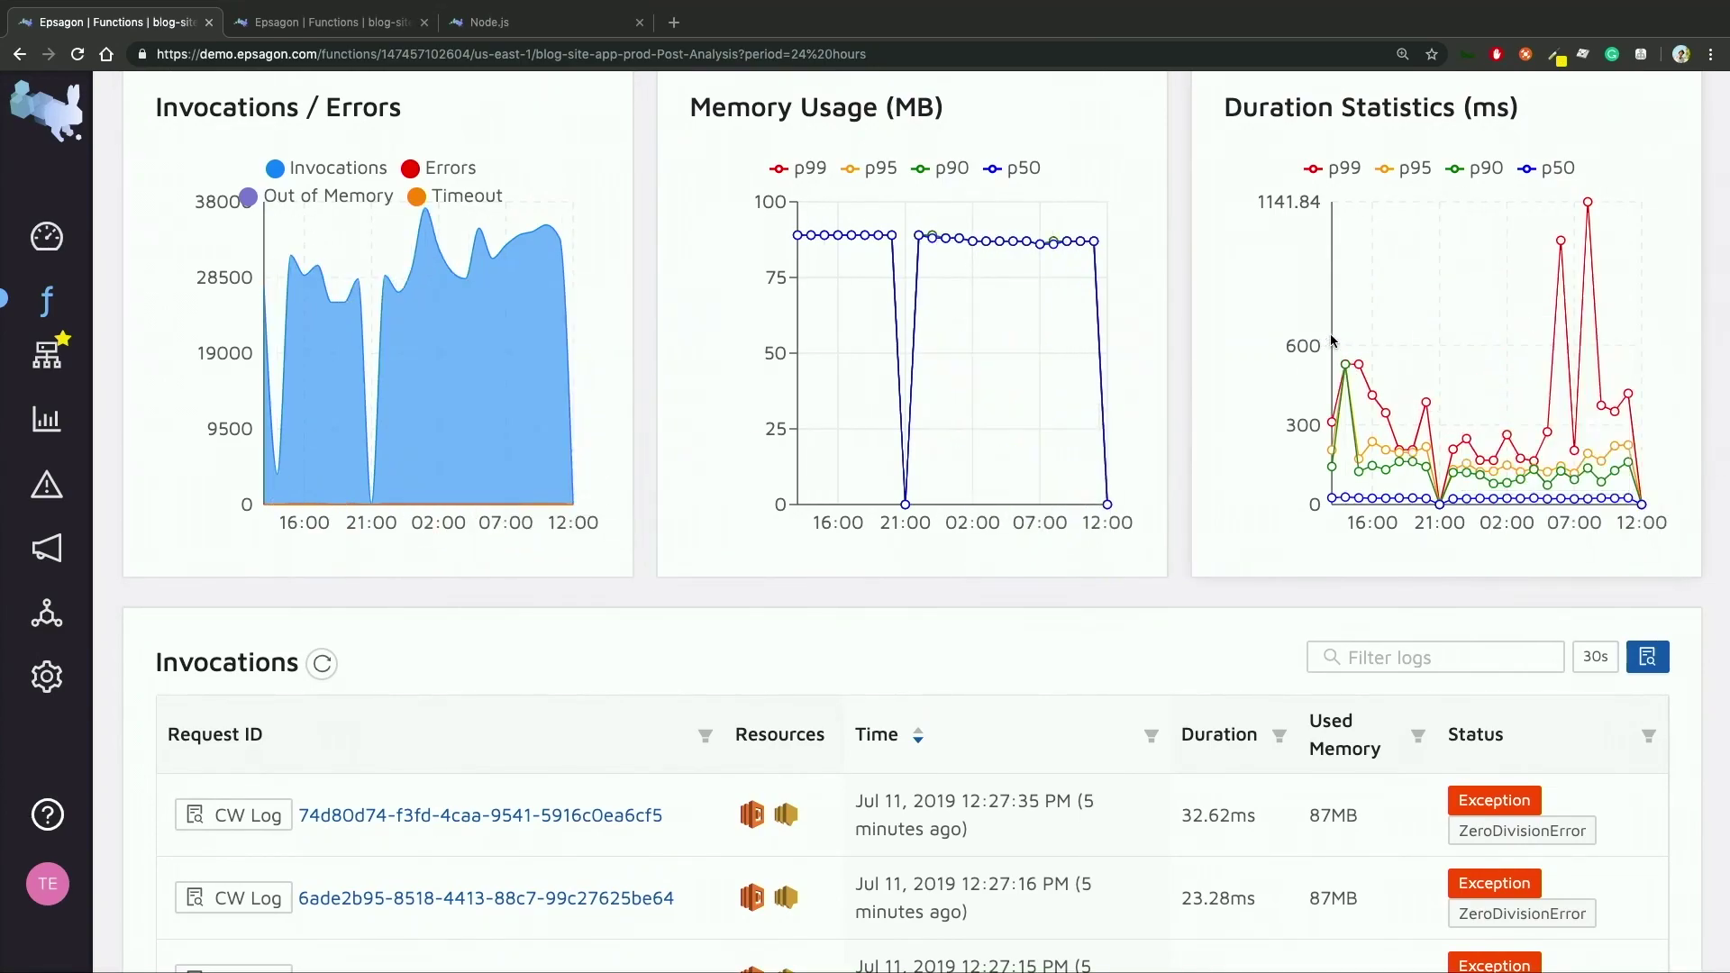
{"action": "mouse_move", "coordinate": [1579, 330]}
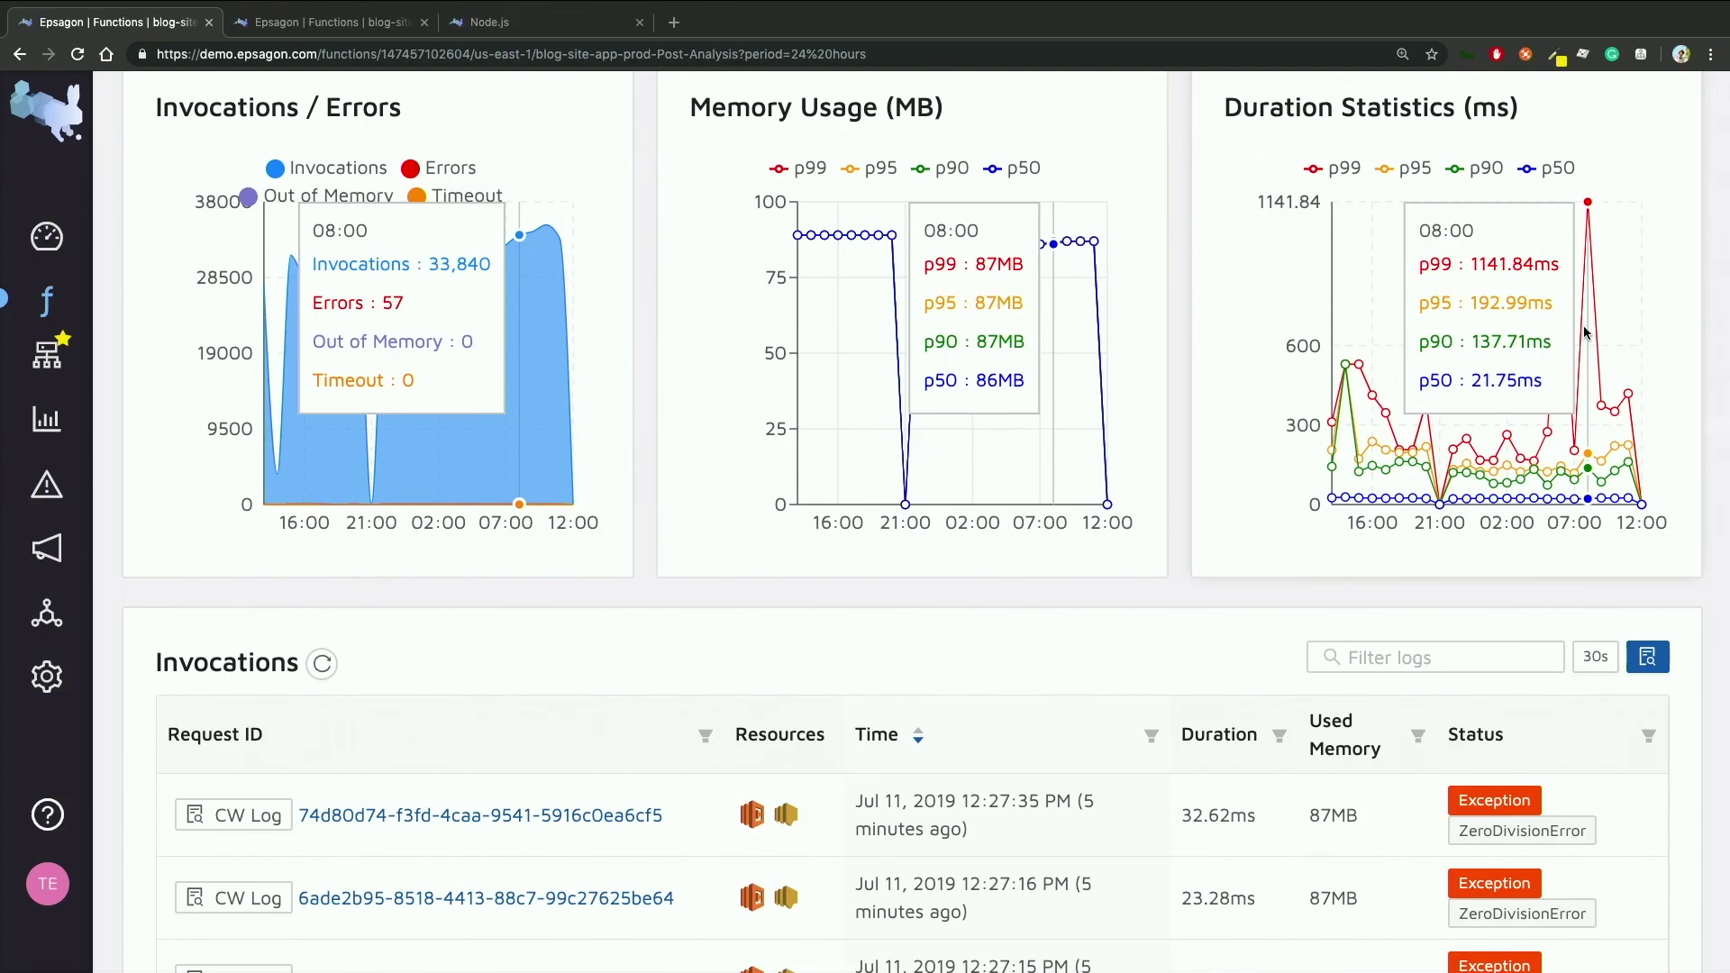
Step: Check the available Status and Duration filter options of the invocations list without applying any filter
{"action": "scroll", "coordinate": [1220, 622], "scroll_direction": "down", "scroll_amount": 4}
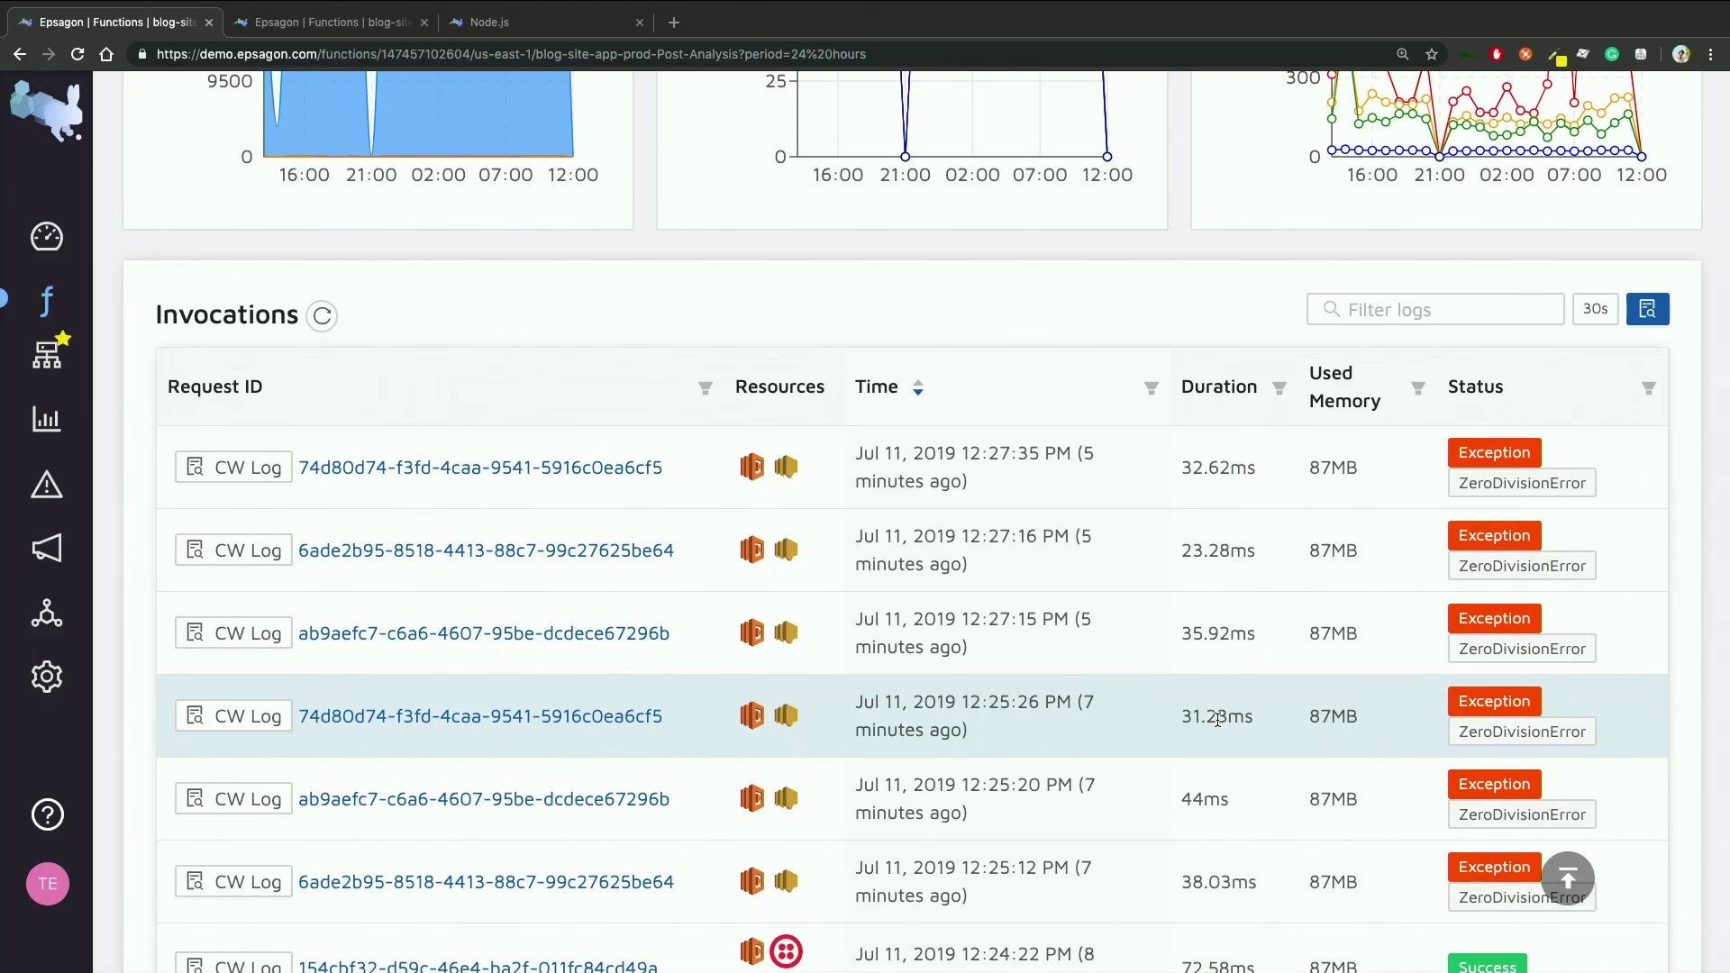
{"action": "left_click", "coordinate": [1653, 389]}
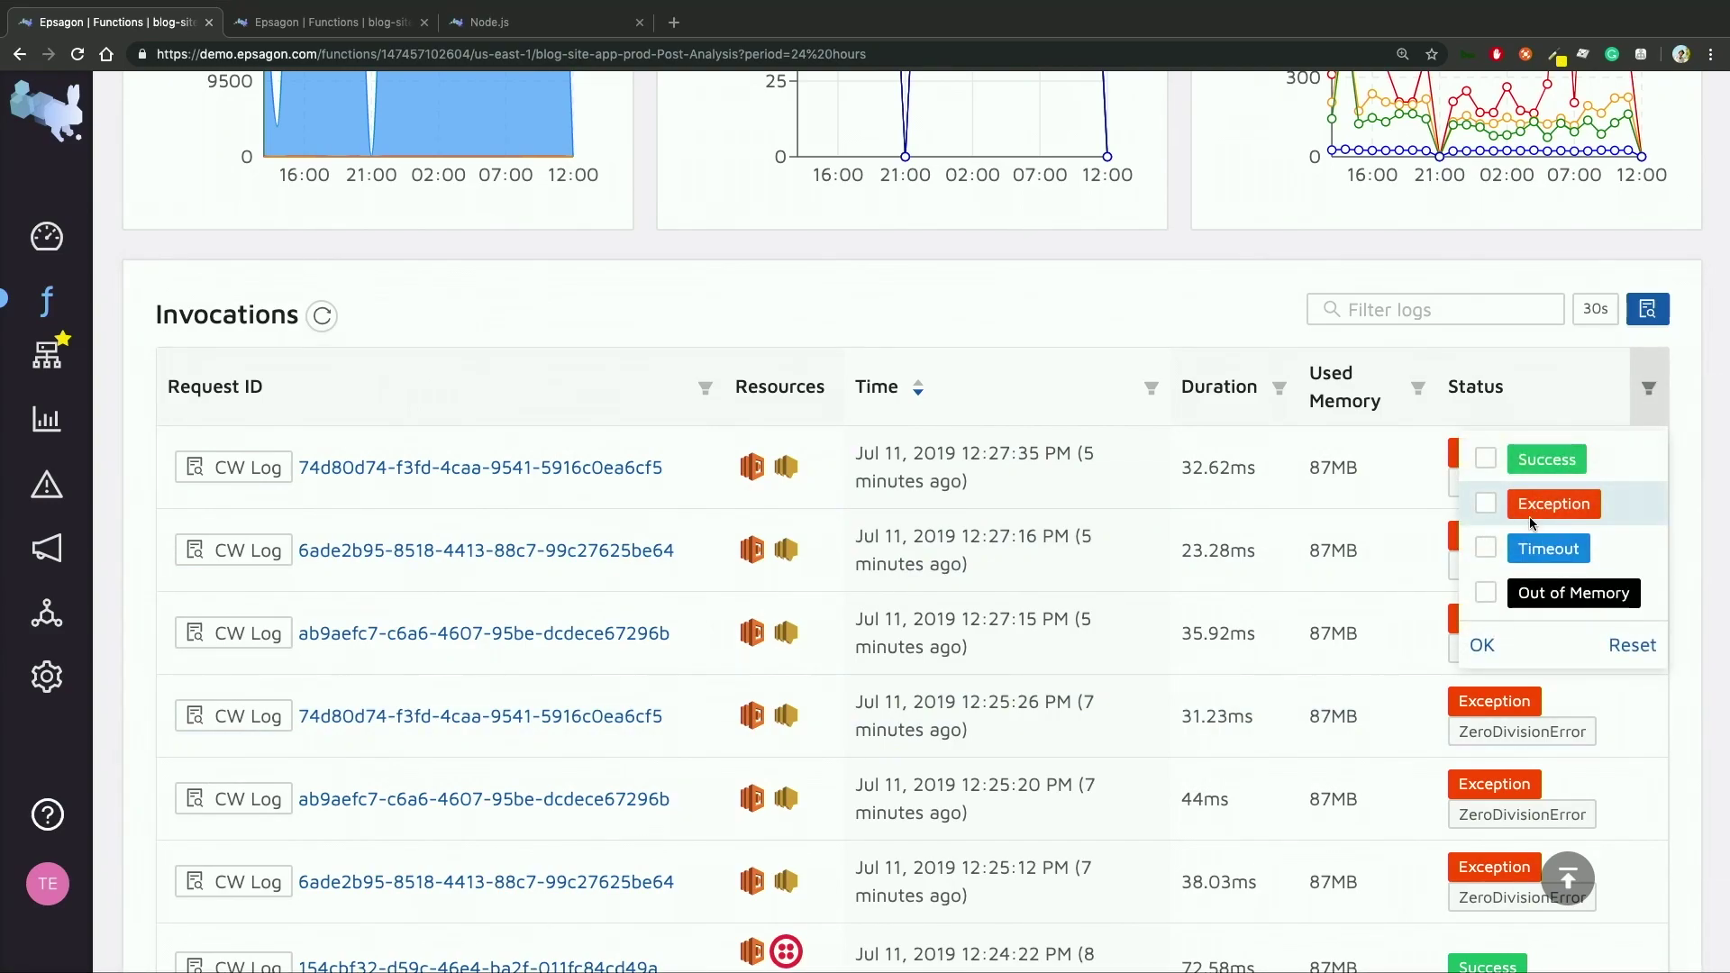
{"action": "left_click", "coordinate": [1280, 388]}
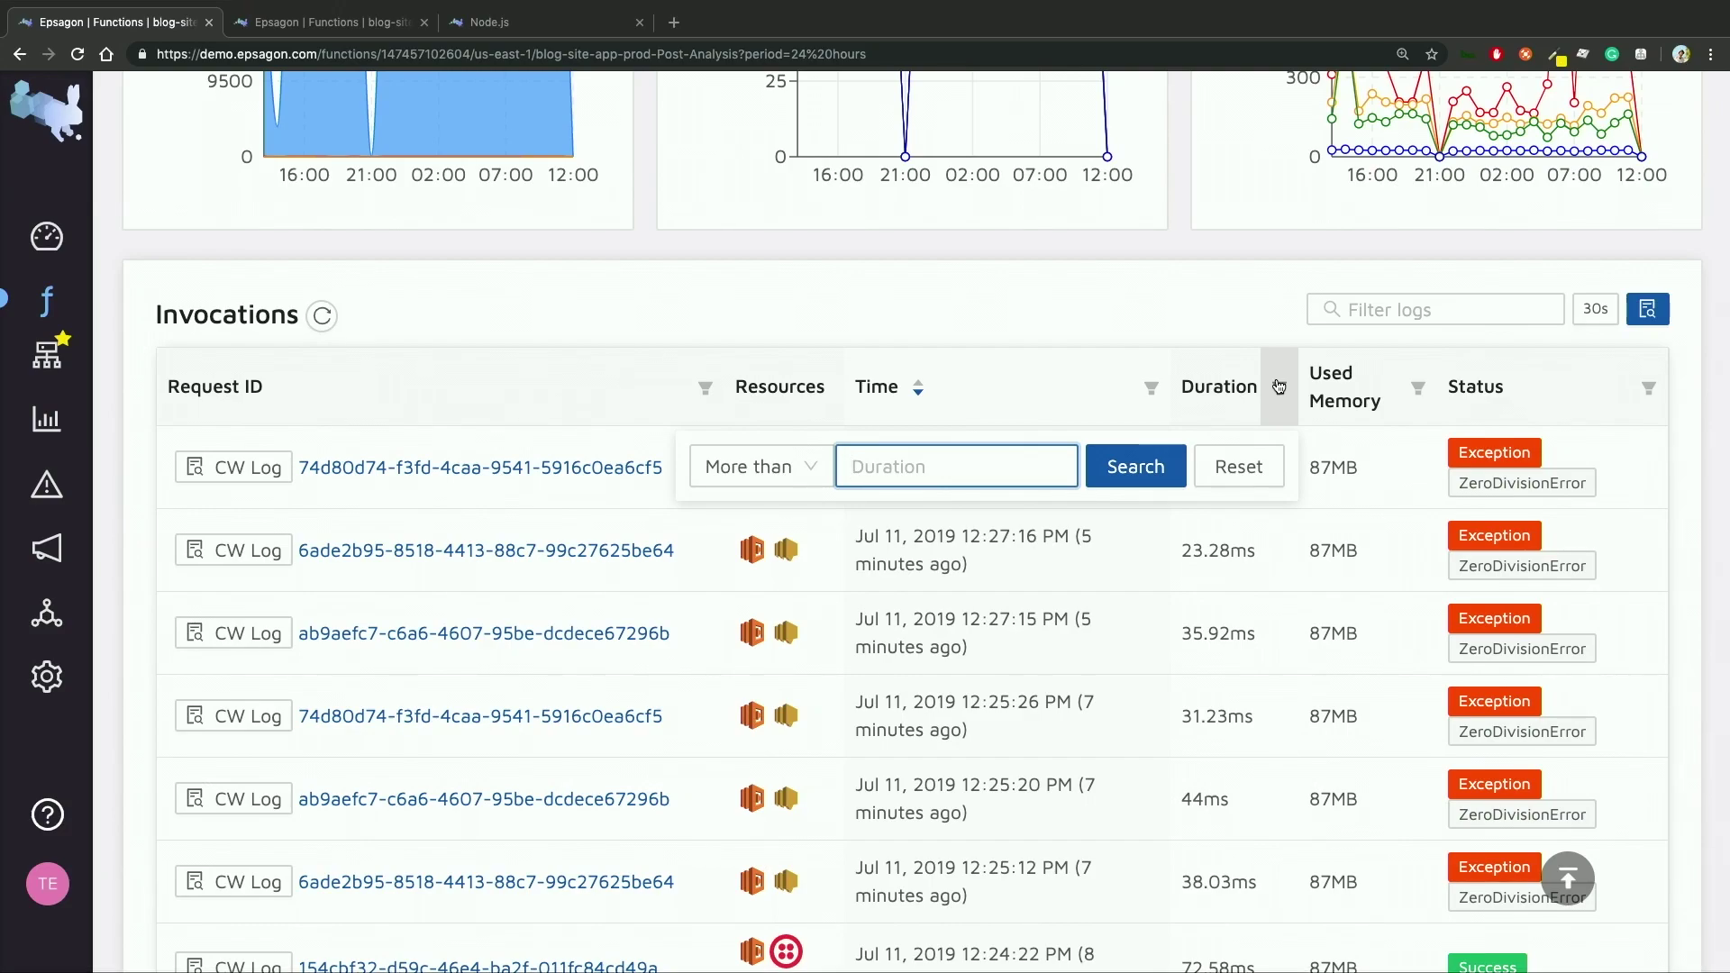
{"action": "left_click", "coordinate": [1134, 333]}
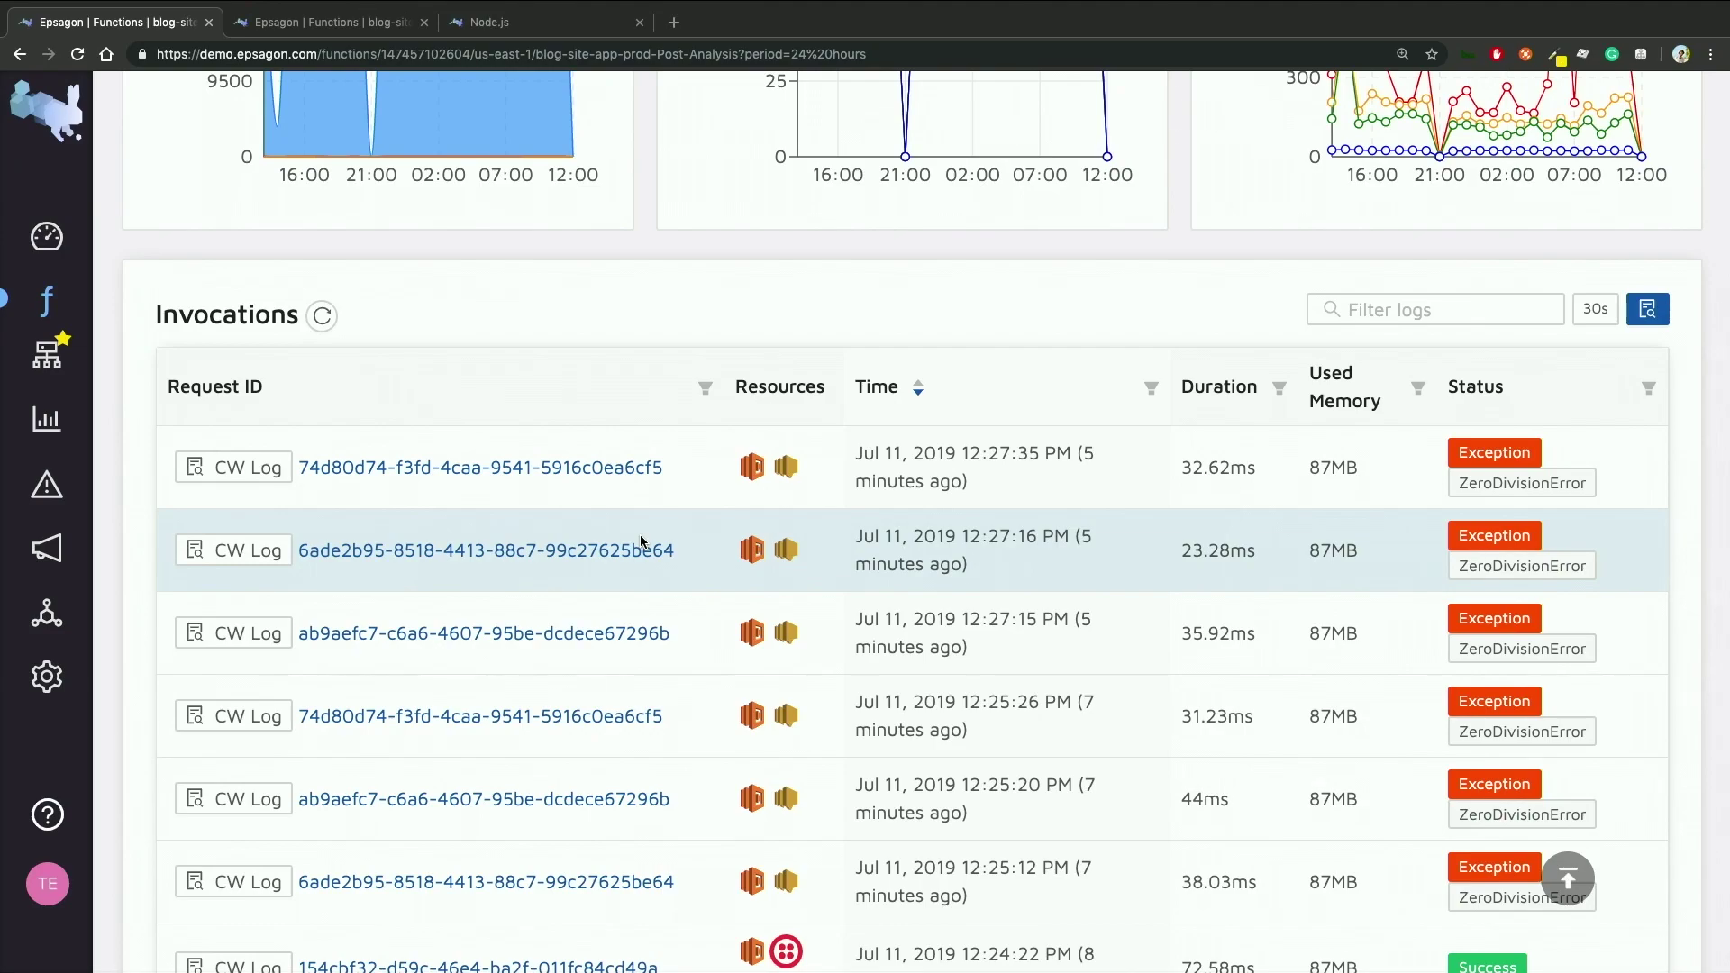
Step: Read the CloudWatch log of the 12:27:15 PM invocation that ended in an exception, and close the log
{"action": "scroll", "coordinate": [643, 541], "scroll_direction": "down", "scroll_amount": 1}
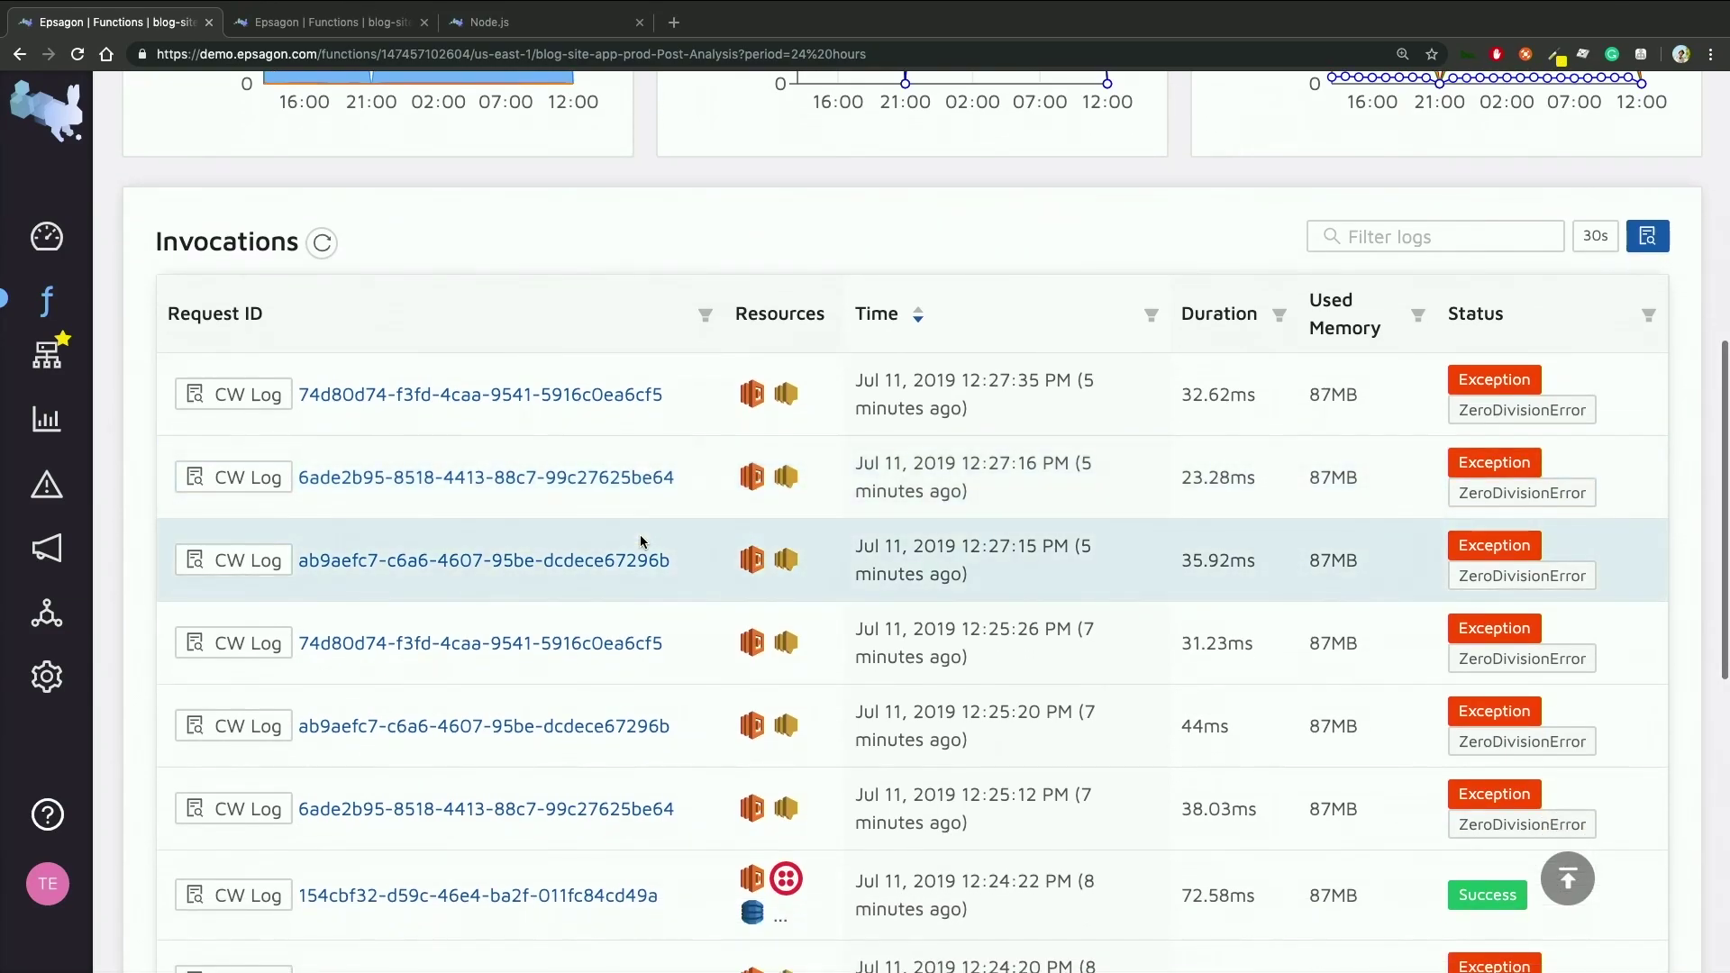
{"action": "scroll", "coordinate": [642, 541], "scroll_direction": "down", "scroll_amount": 1}
{"action": "left_click", "coordinate": [262, 551]}
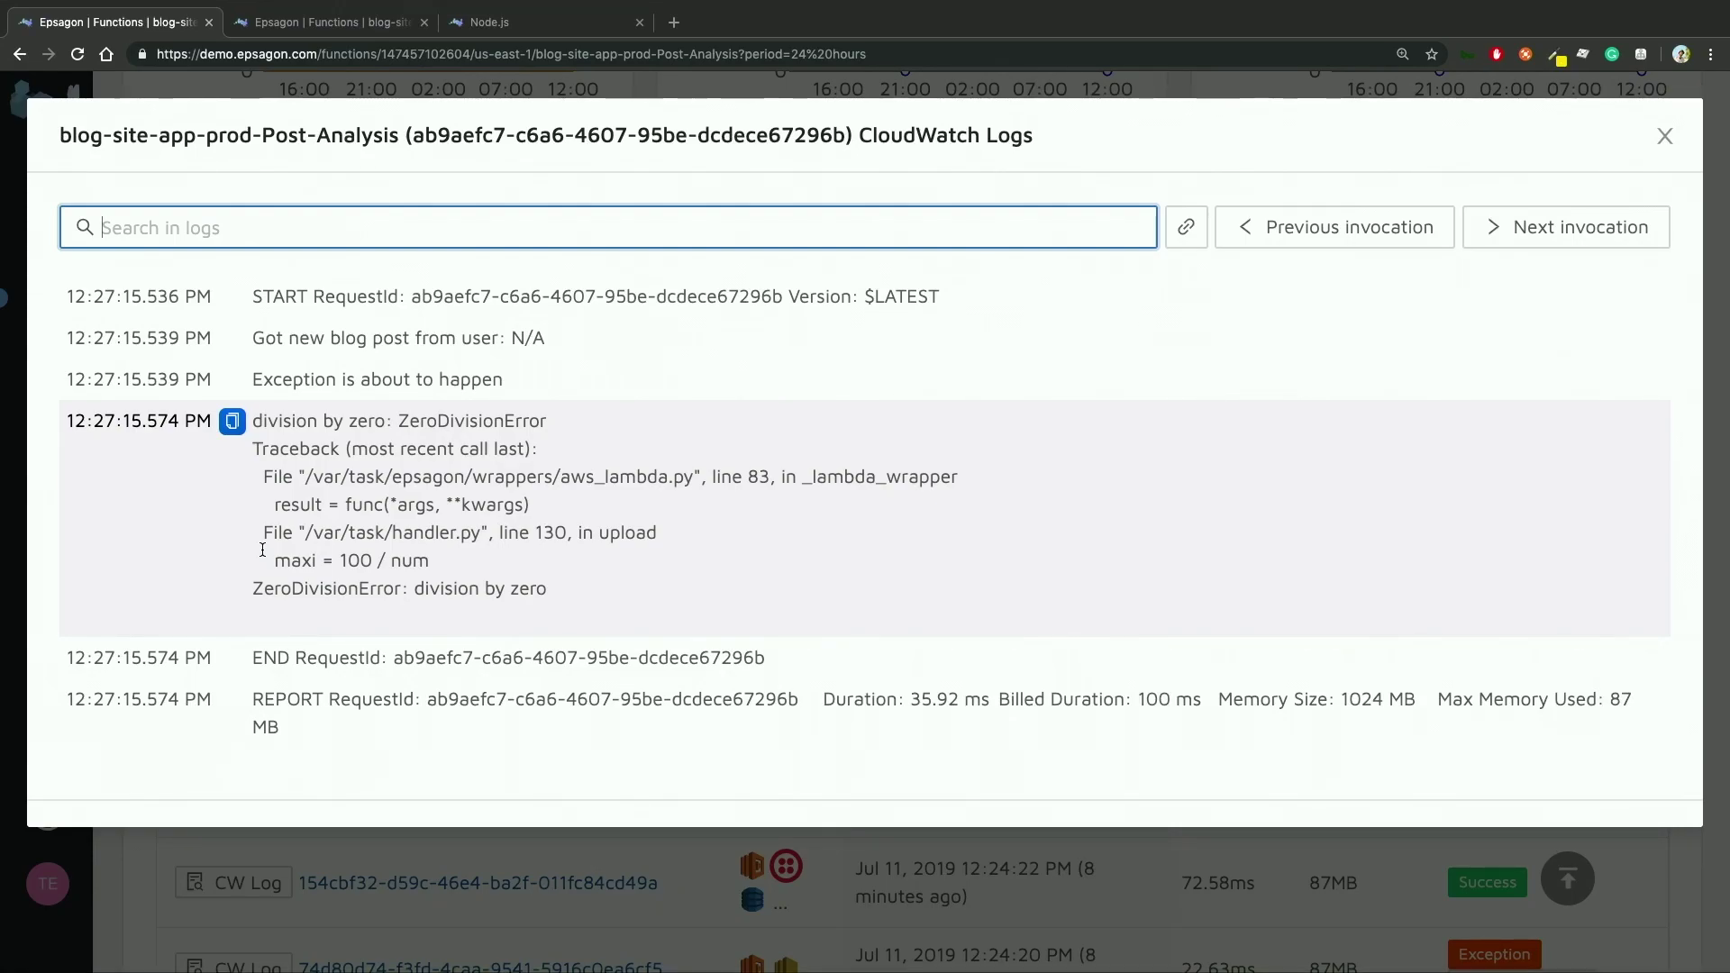
{"action": "left_click", "coordinate": [571, 905]}
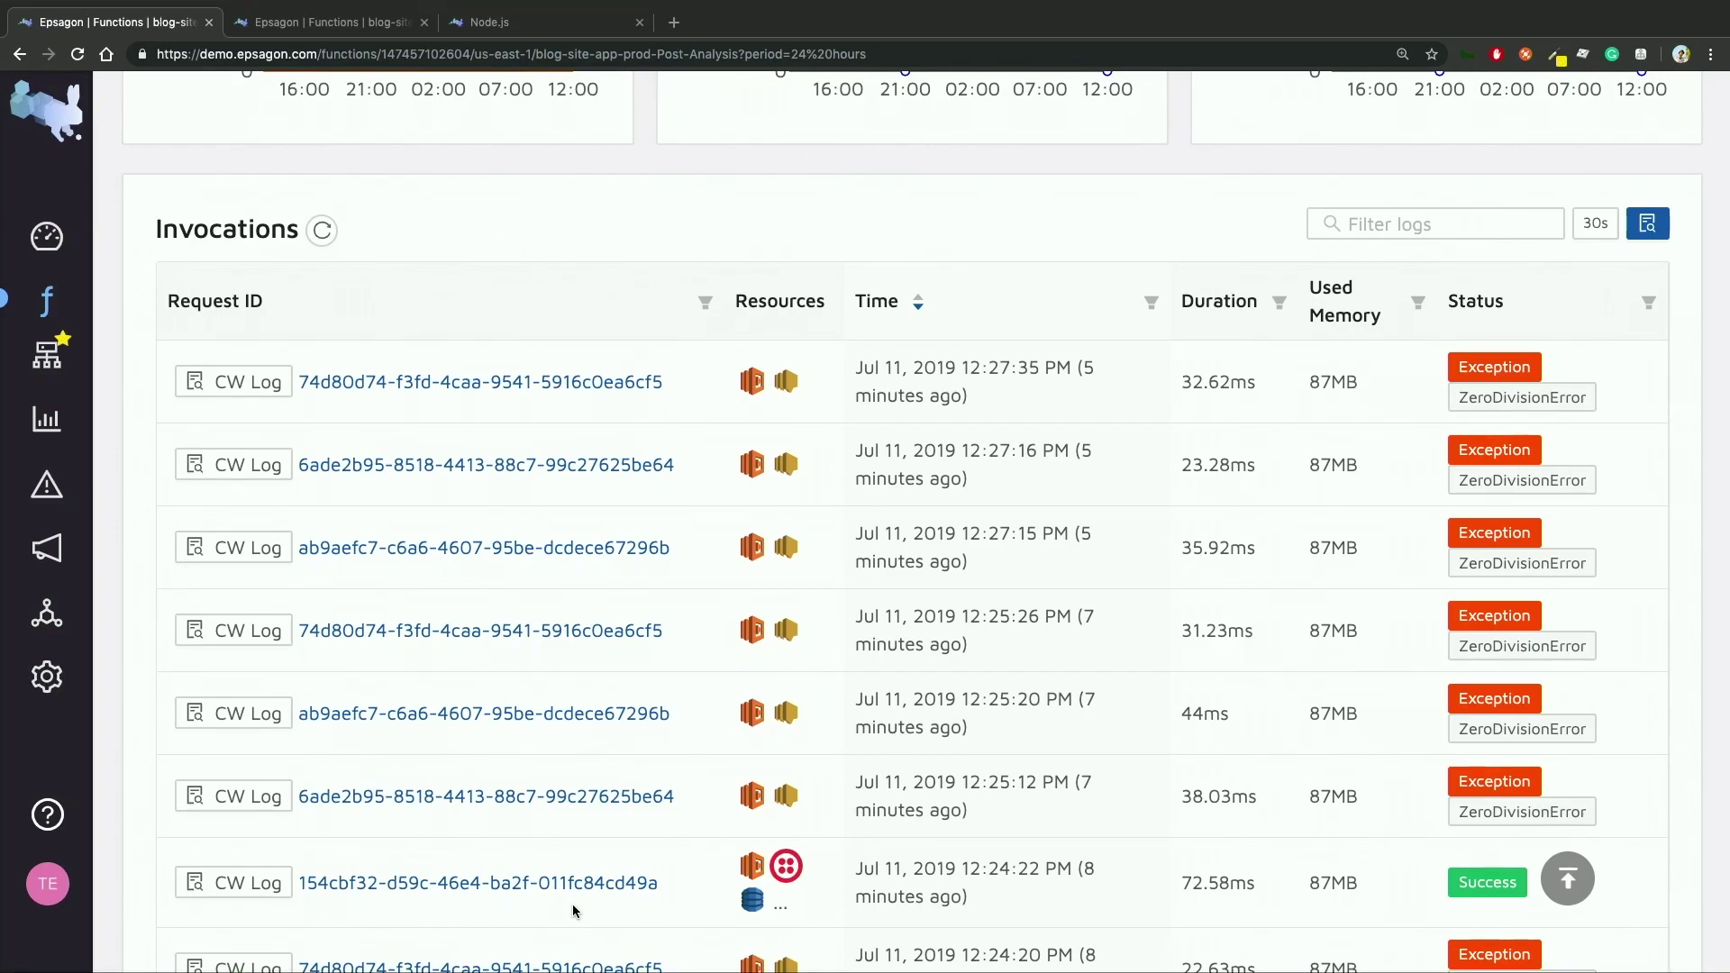
Step: Open the transaction trace of the successful 12:14:27 PM invocation from further down the invocations list
{"action": "scroll", "coordinate": [1487, 559], "scroll_direction": "down", "scroll_amount": 3}
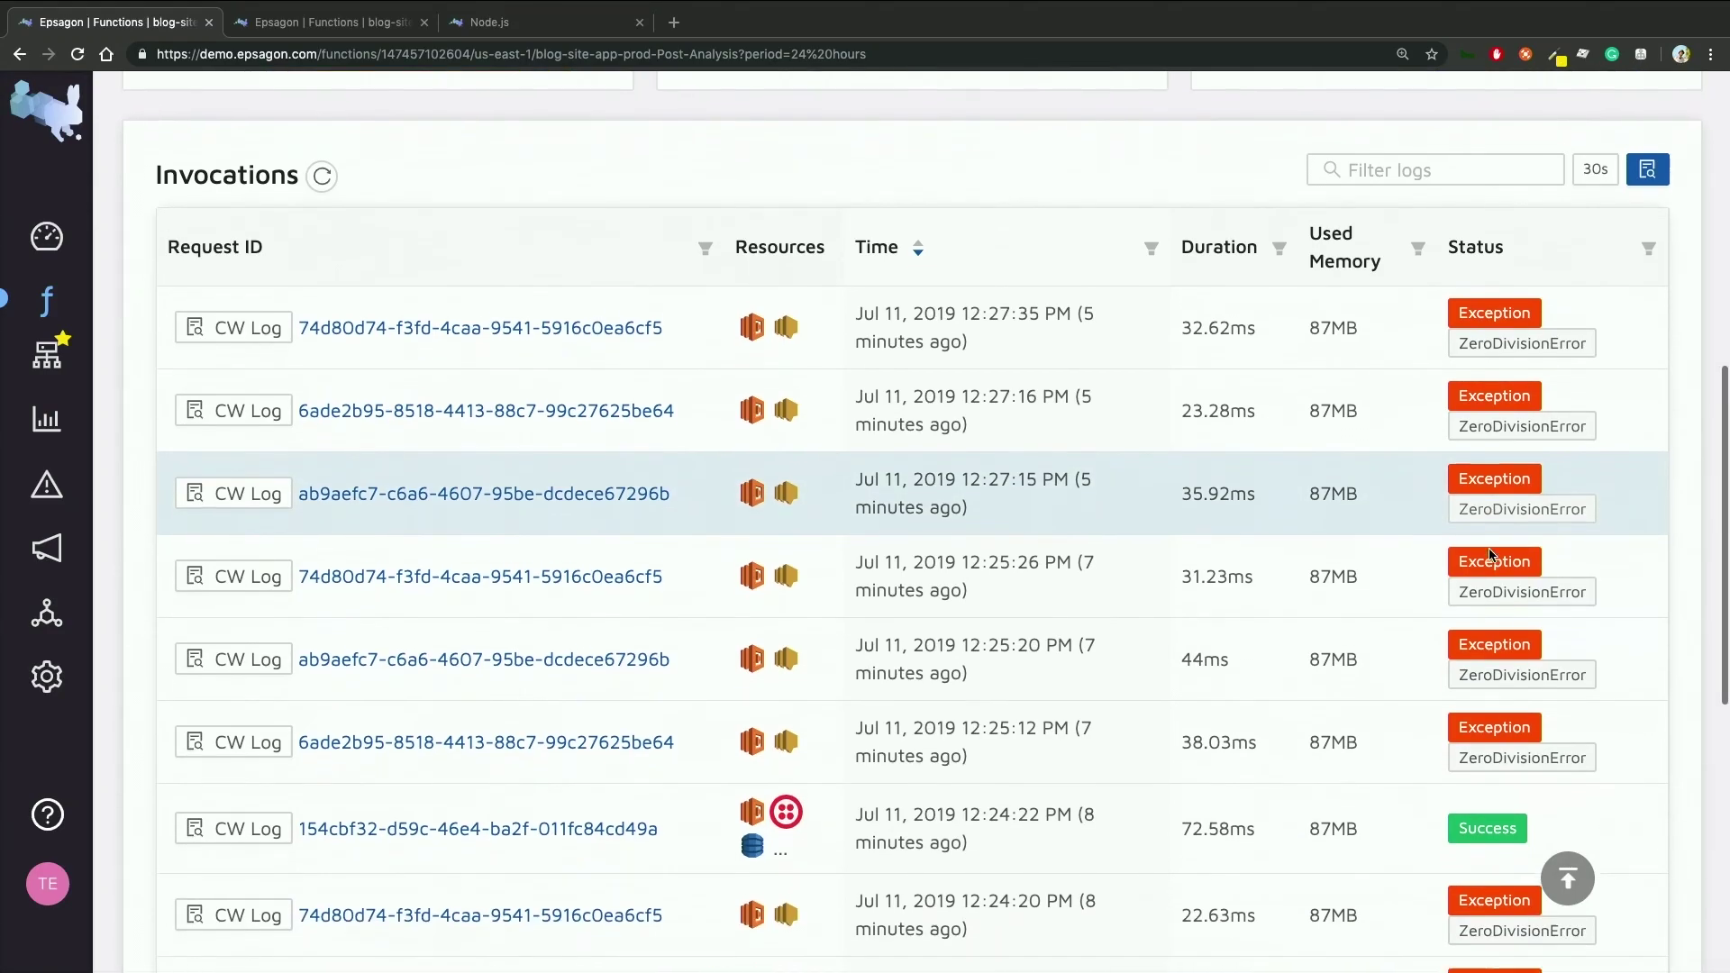
{"action": "scroll", "coordinate": [1492, 554], "scroll_direction": "down", "scroll_amount": 6}
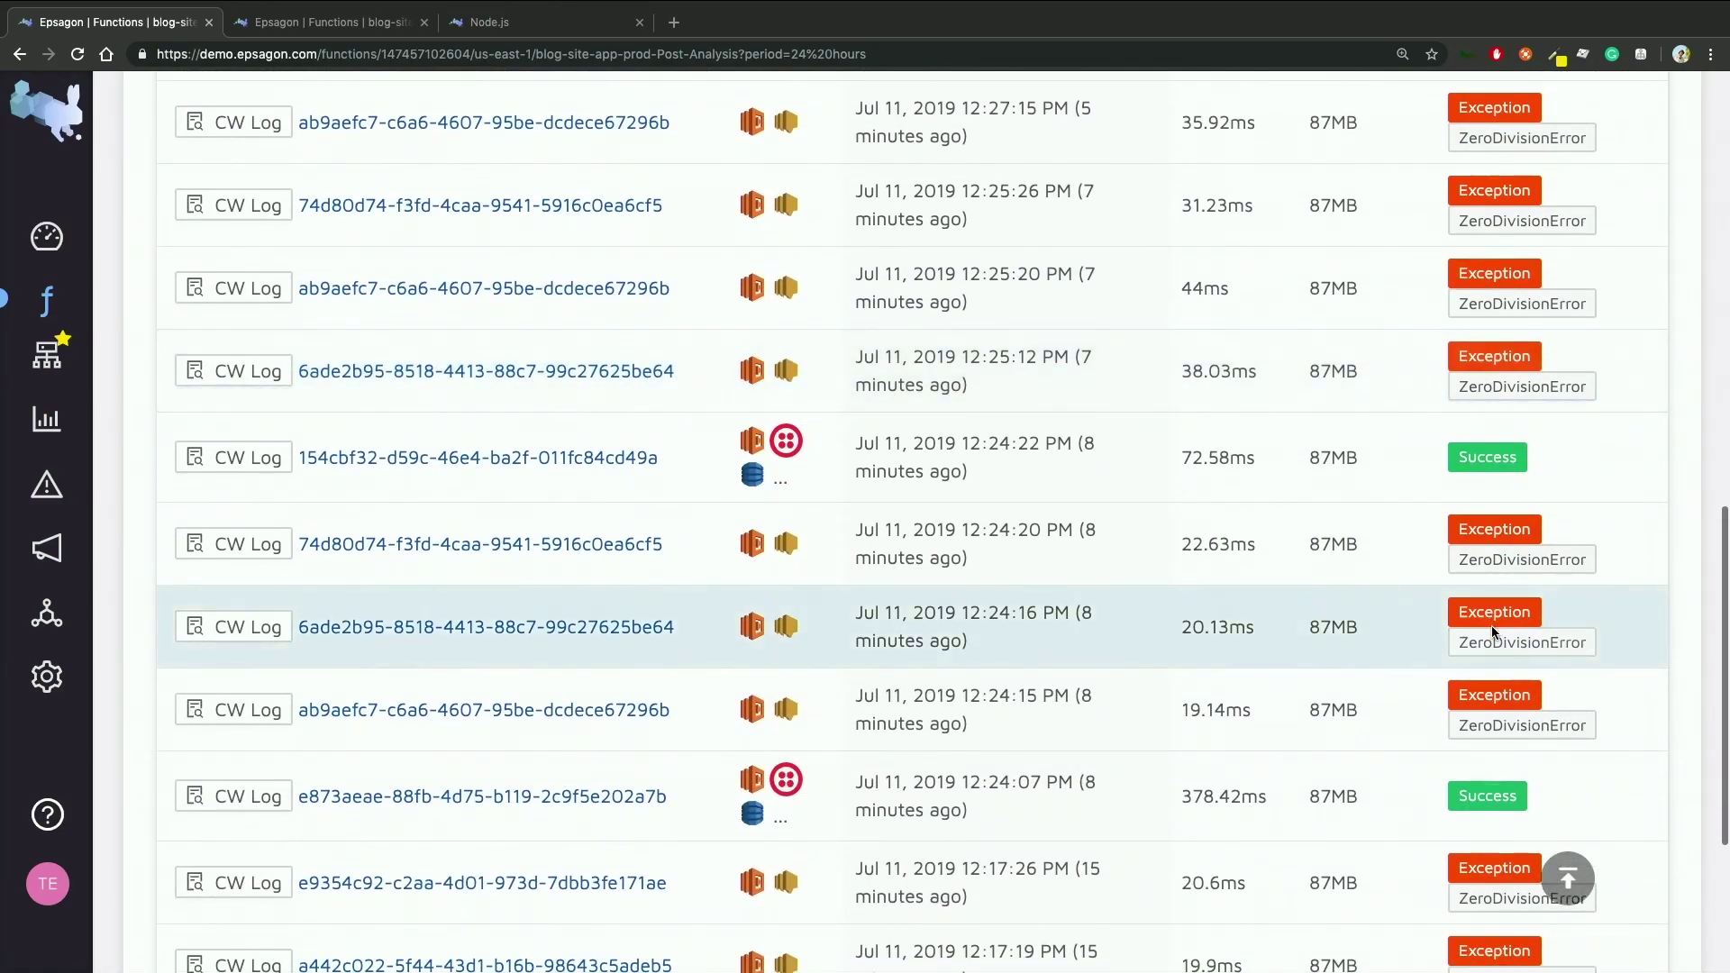
{"action": "scroll", "coordinate": [1492, 628], "scroll_direction": "down", "scroll_amount": 5}
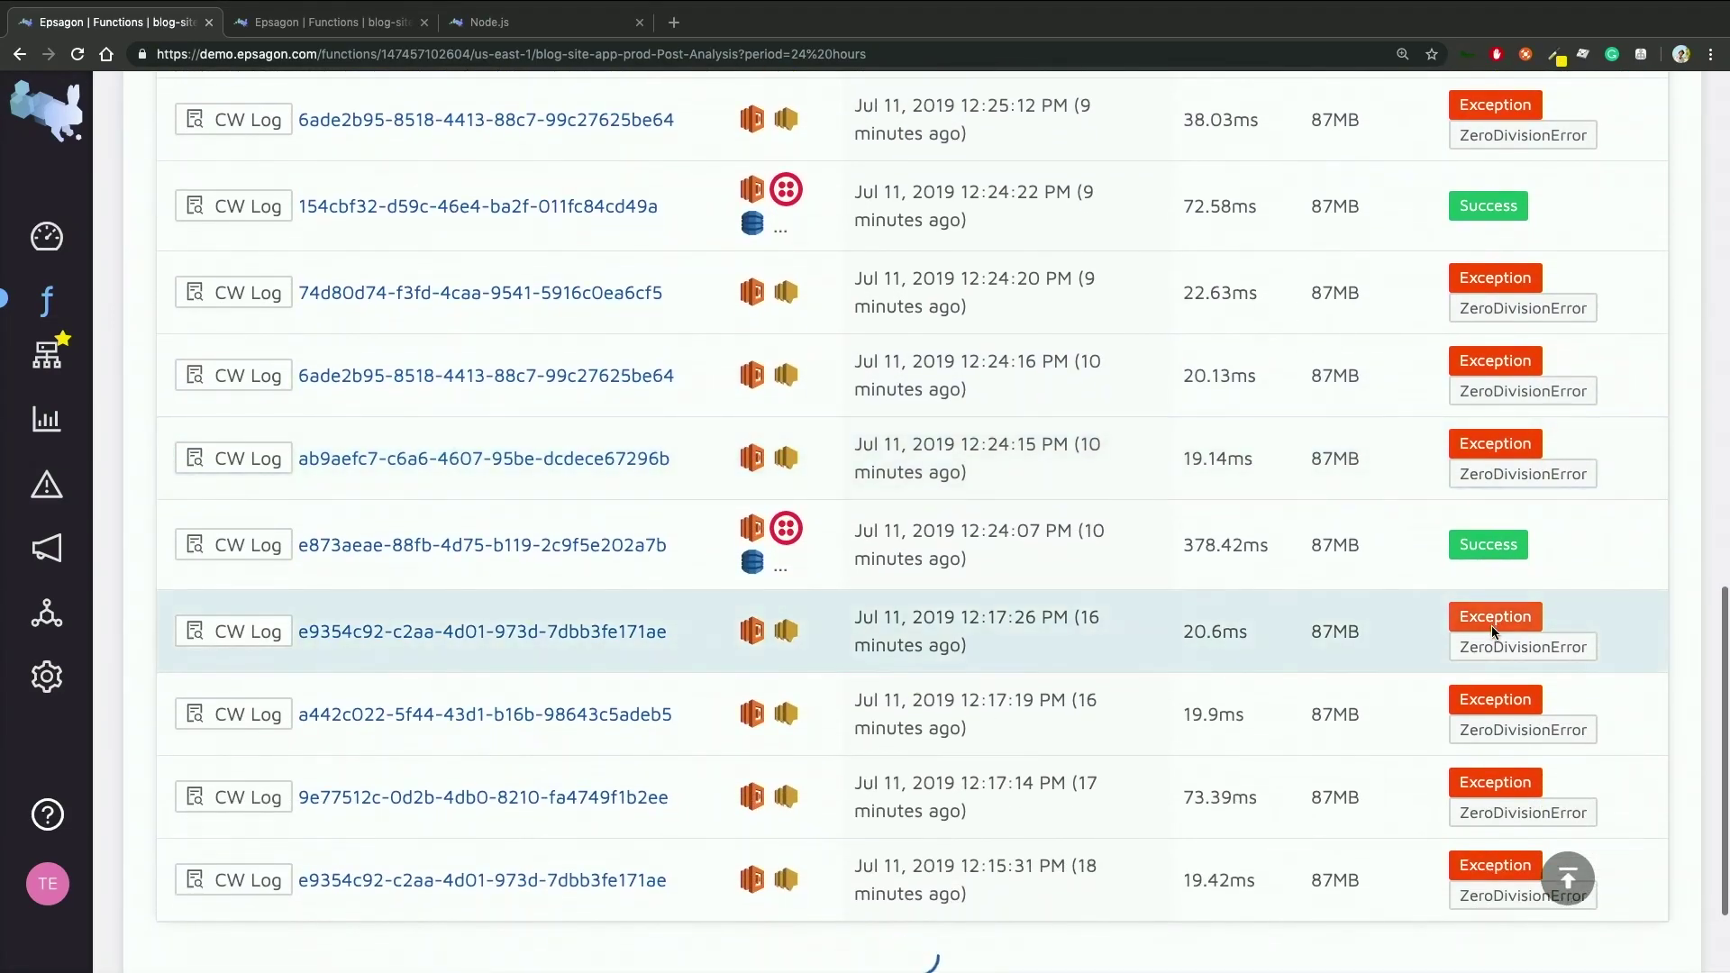
{"action": "scroll", "coordinate": [1492, 628], "scroll_direction": "down", "scroll_amount": 6}
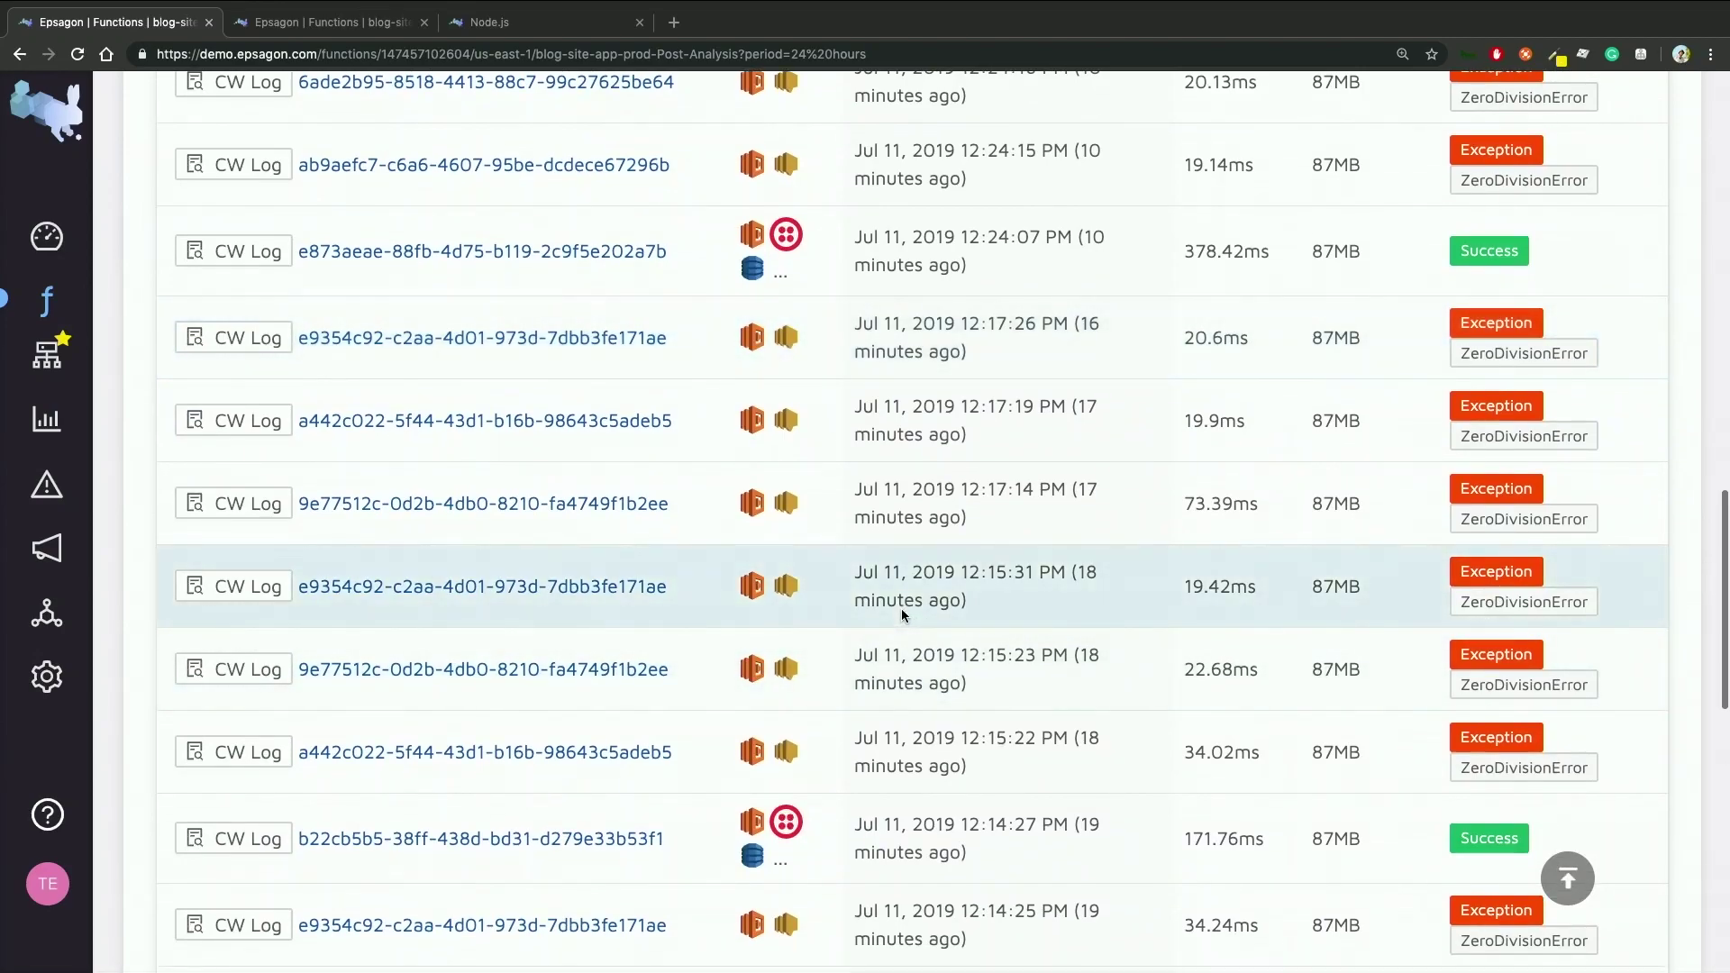
{"action": "left_click", "coordinate": [626, 840]}
{"action": "key", "text": "ctrl+Tab"}
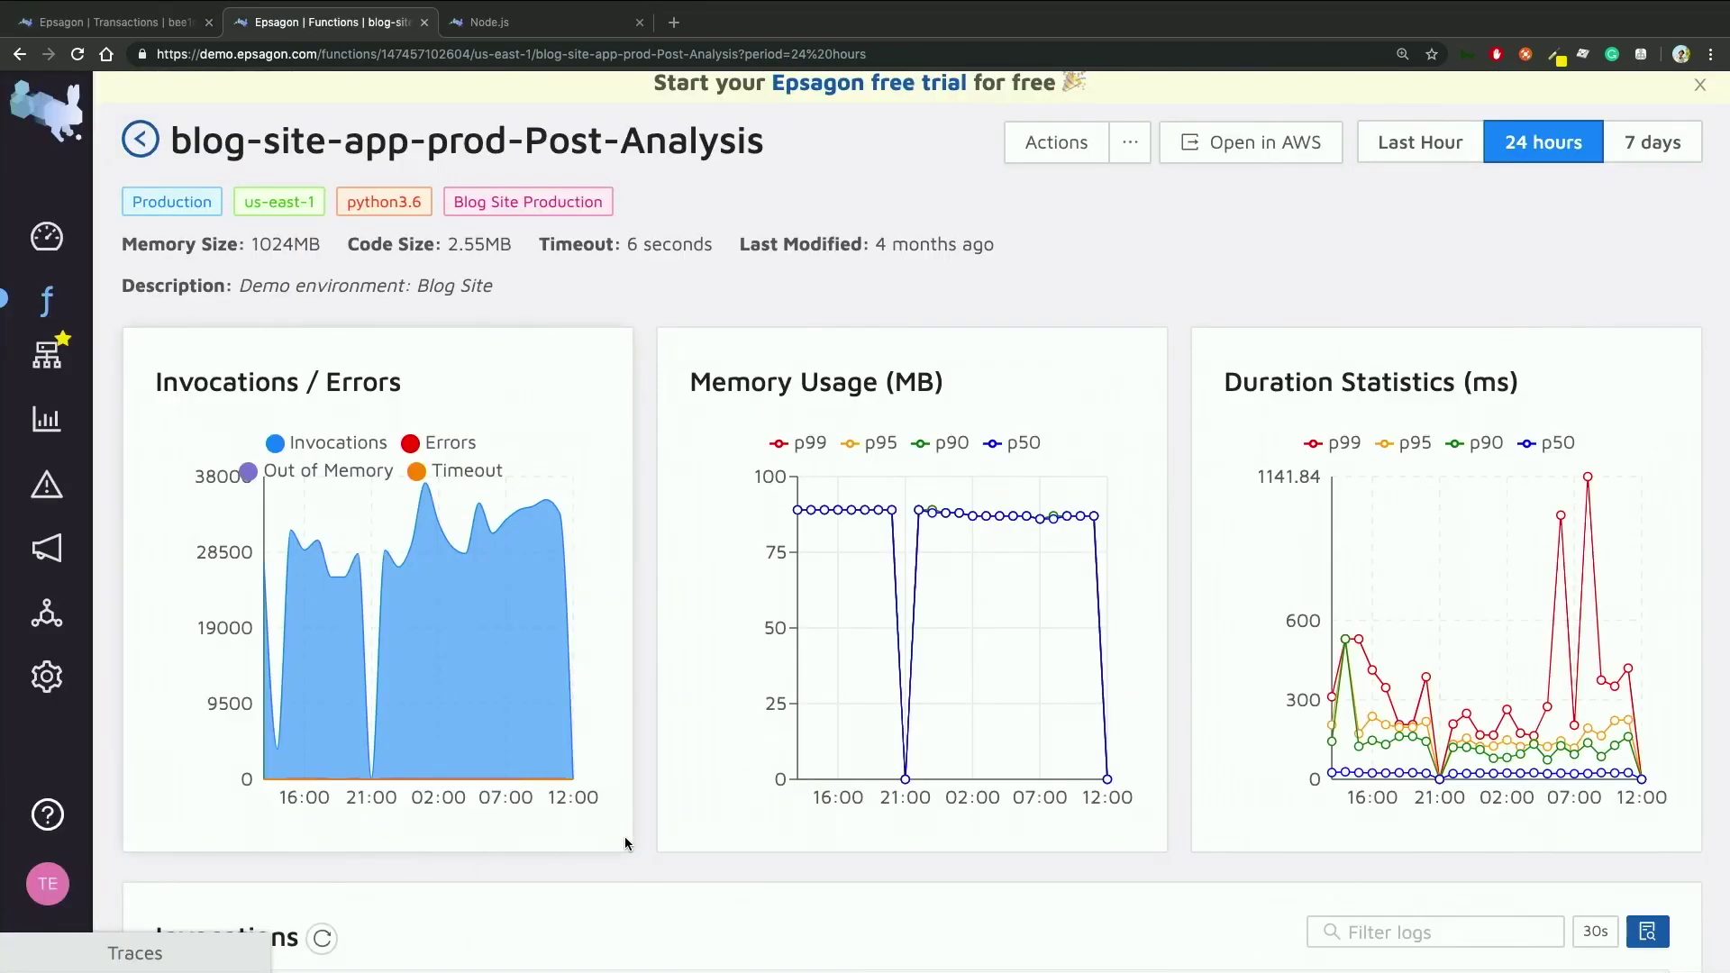
{"action": "key", "text": "ctrl+shift+Tab"}
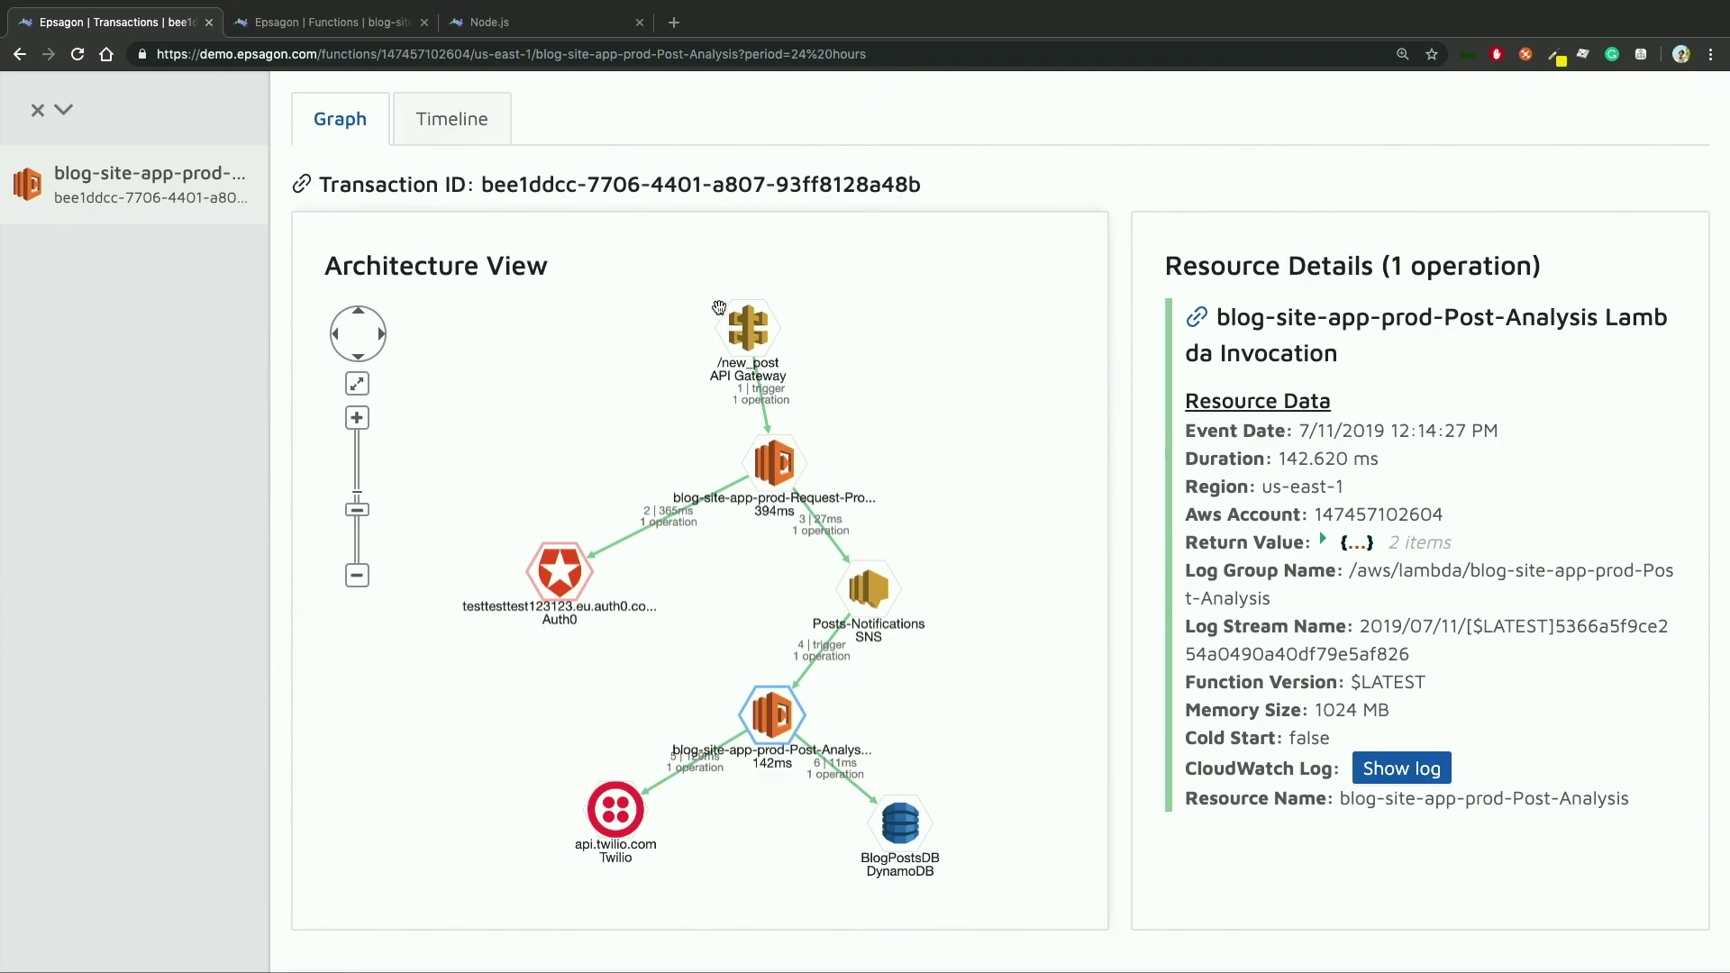
Step: Inspect the /new_post API Gateway resource in the architecture graph and expand its request headers
{"action": "left_click", "coordinate": [747, 326]}
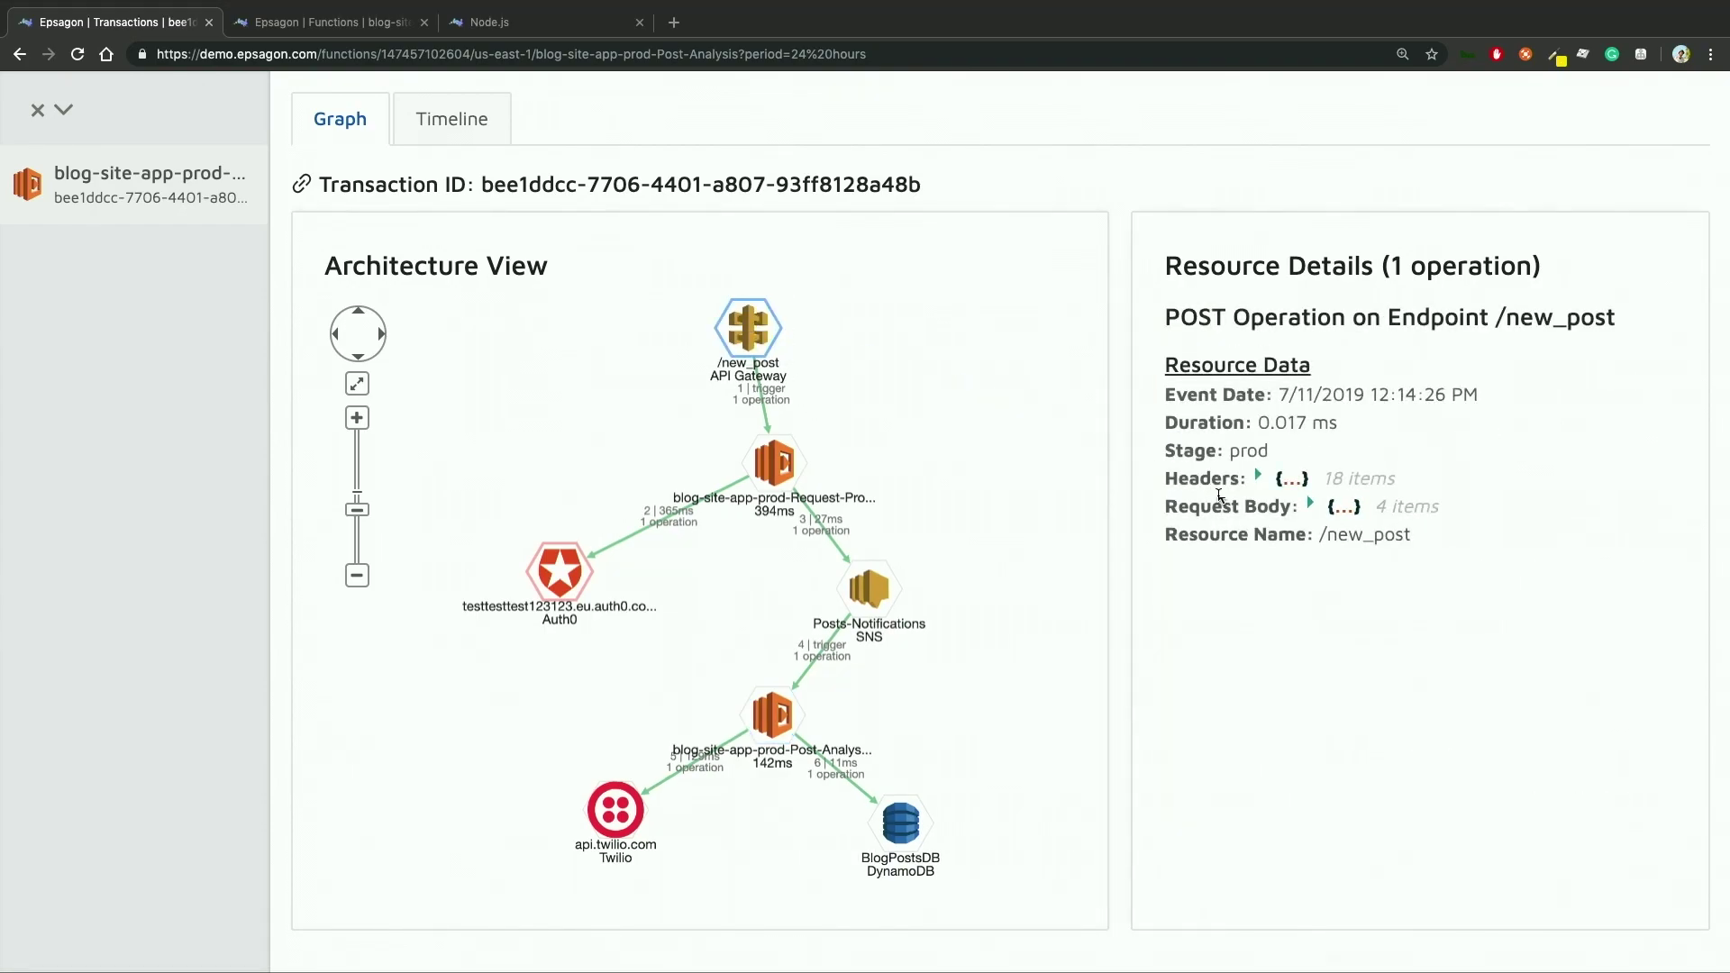
{"action": "left_click", "coordinate": [1271, 493]}
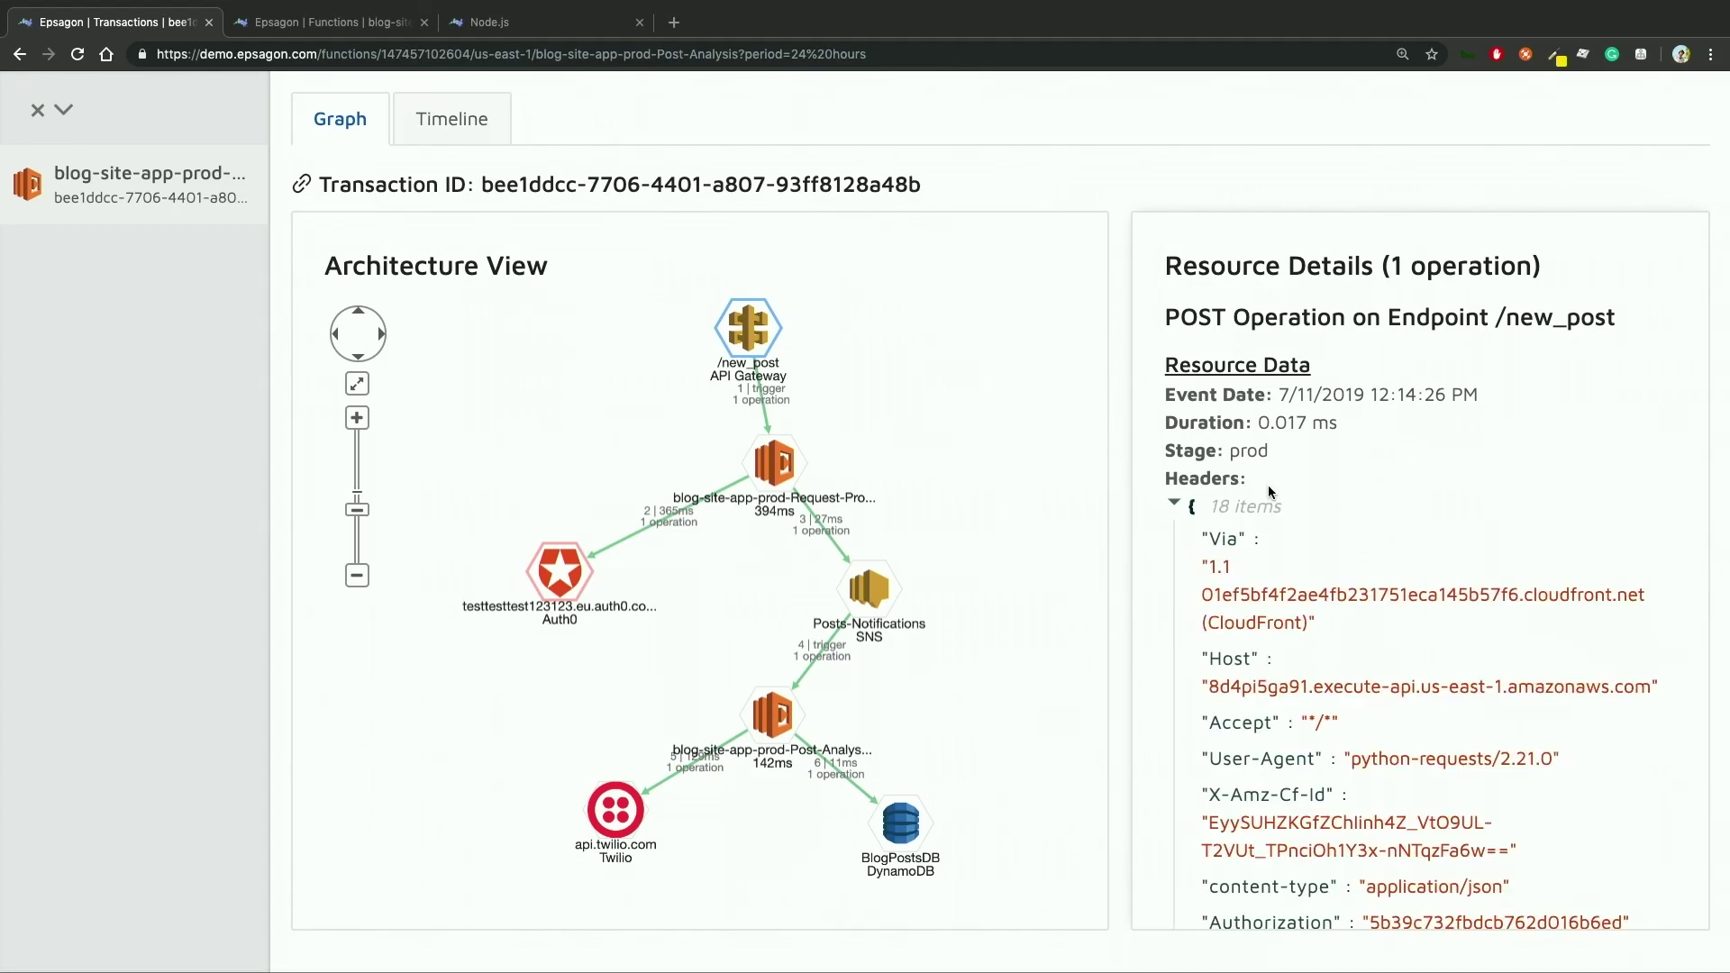
{"action": "scroll", "coordinate": [1268, 485], "scroll_direction": "down", "scroll_amount": 3}
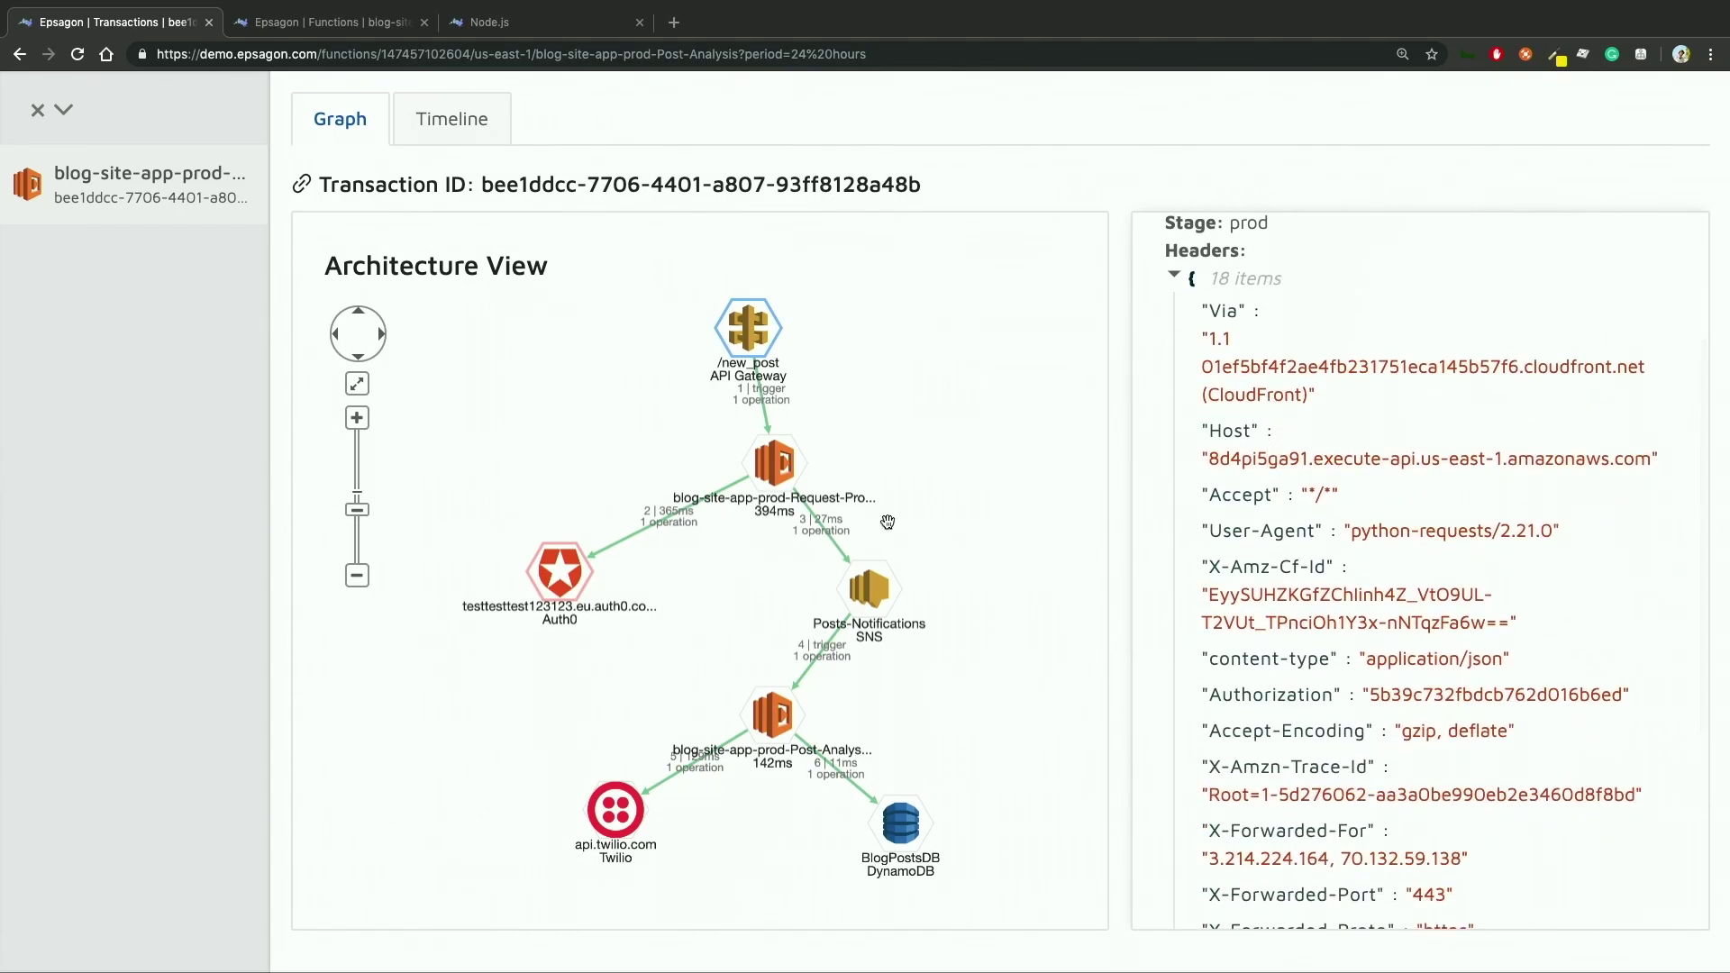
Step: Inspect the Request-Processor Lambda and the Posts-Notifications SNS resource, expanding the notification message of its publish operation
{"action": "left_click", "coordinate": [794, 471]}
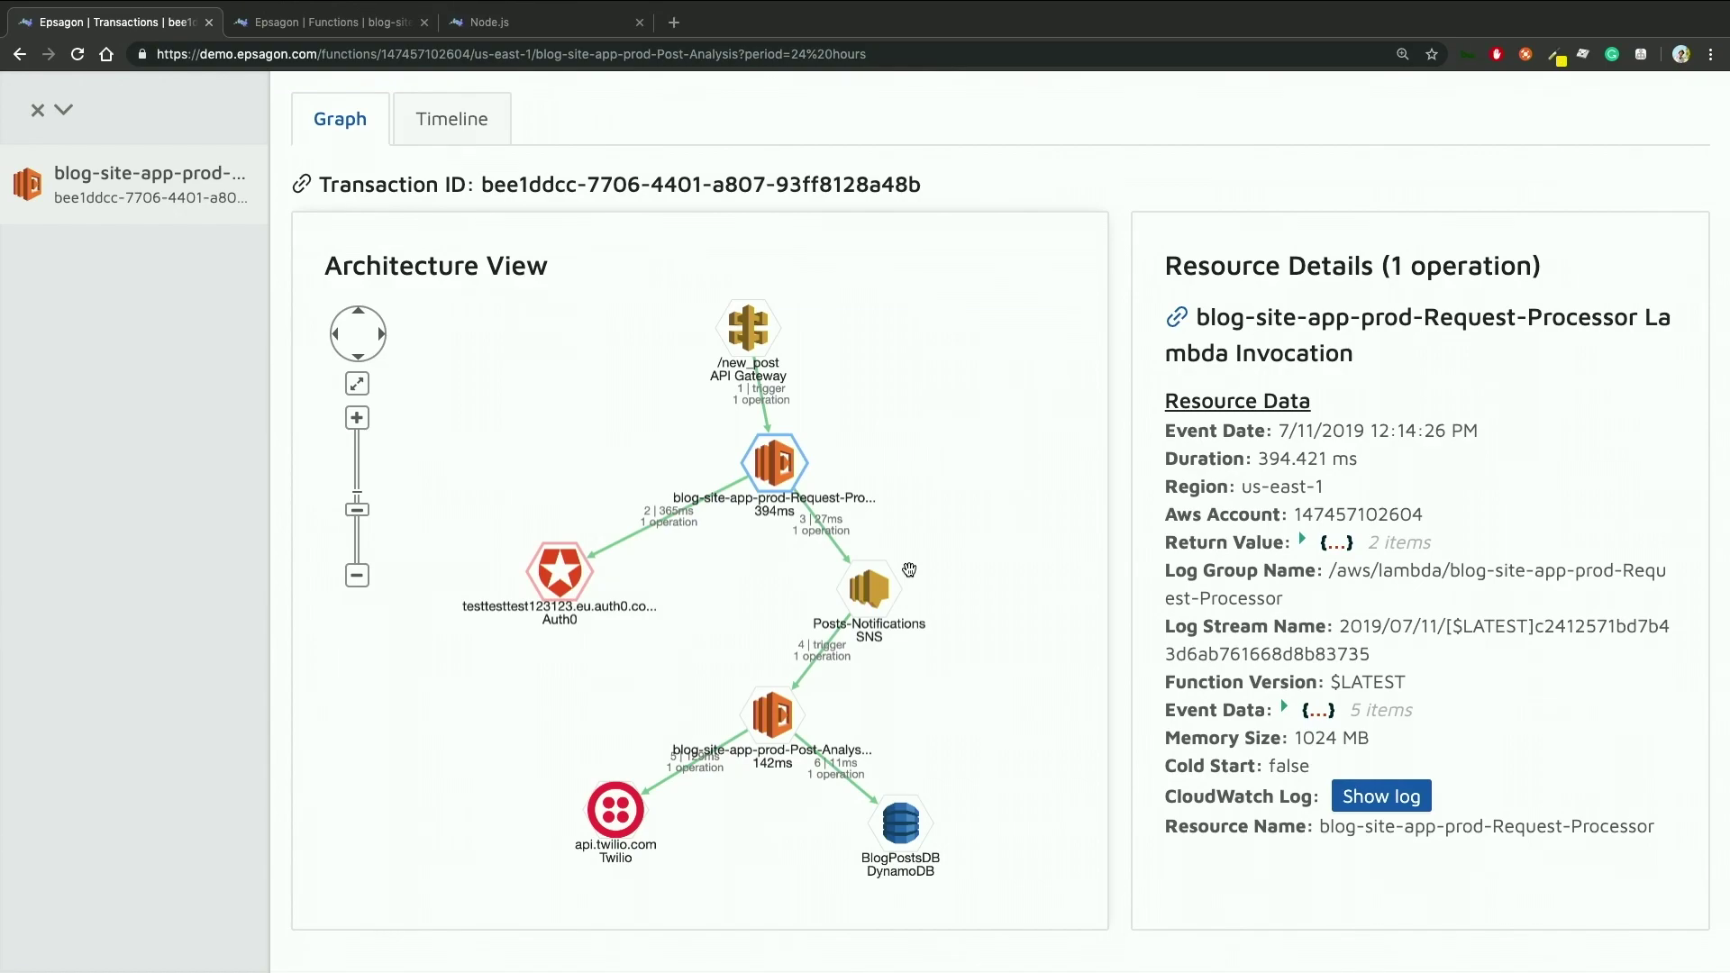
{"action": "left_click", "coordinate": [869, 591]}
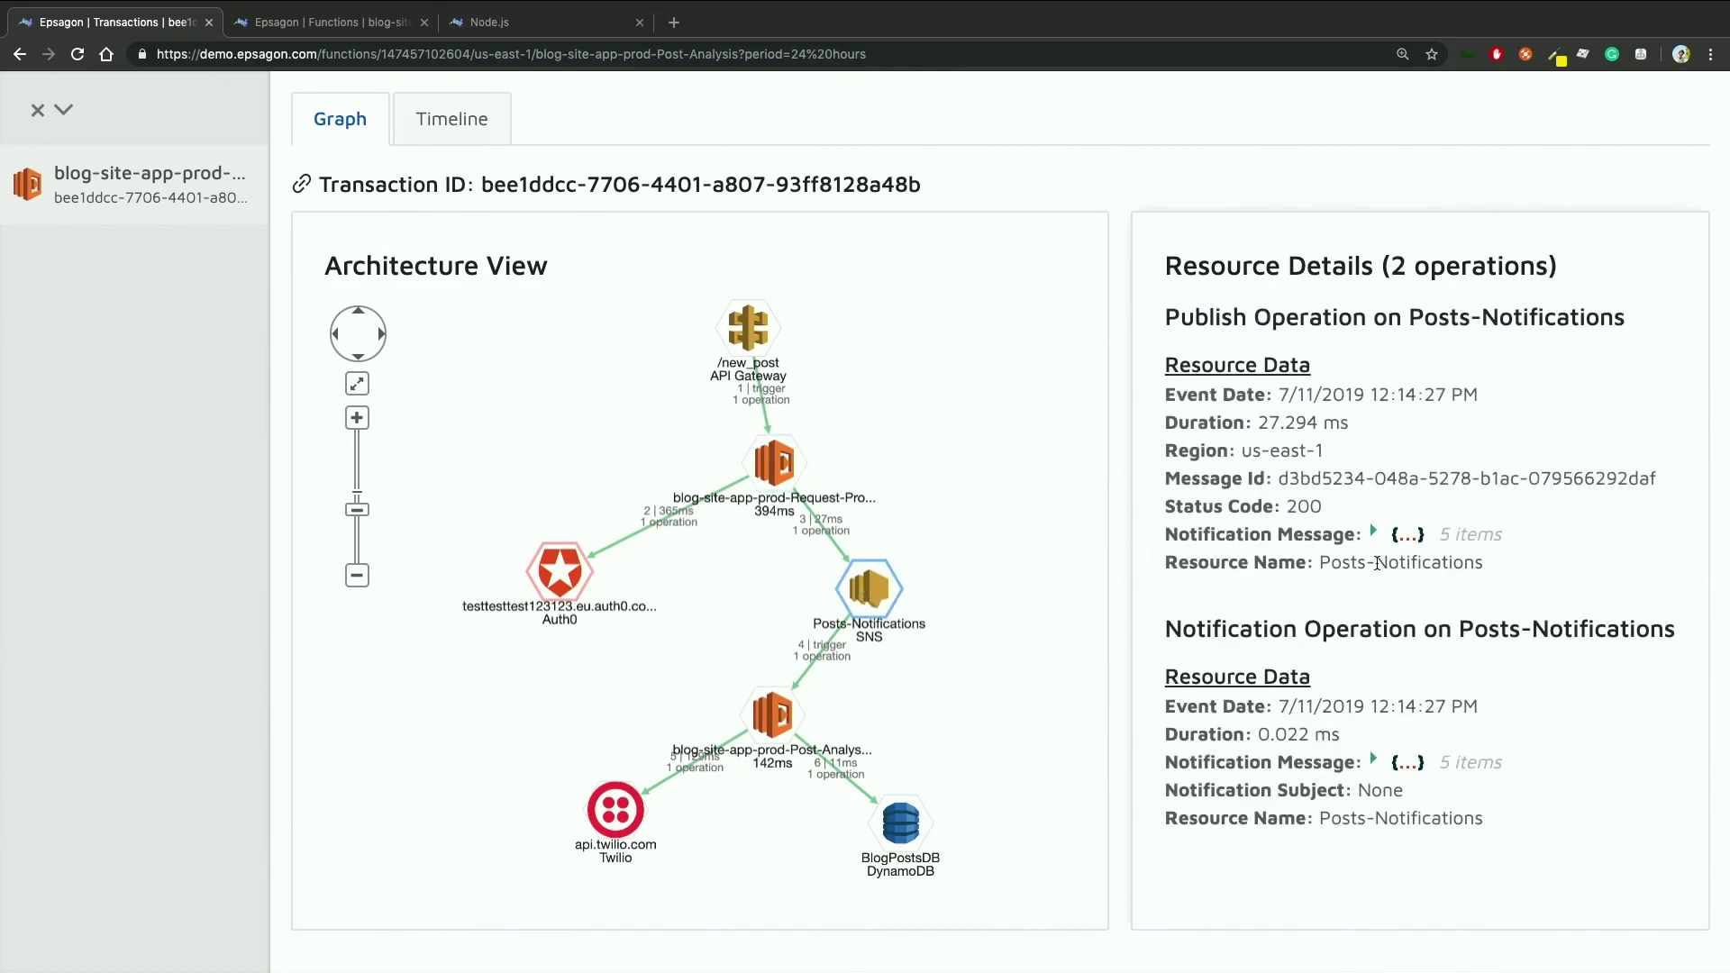
{"action": "left_click", "coordinate": [1382, 532]}
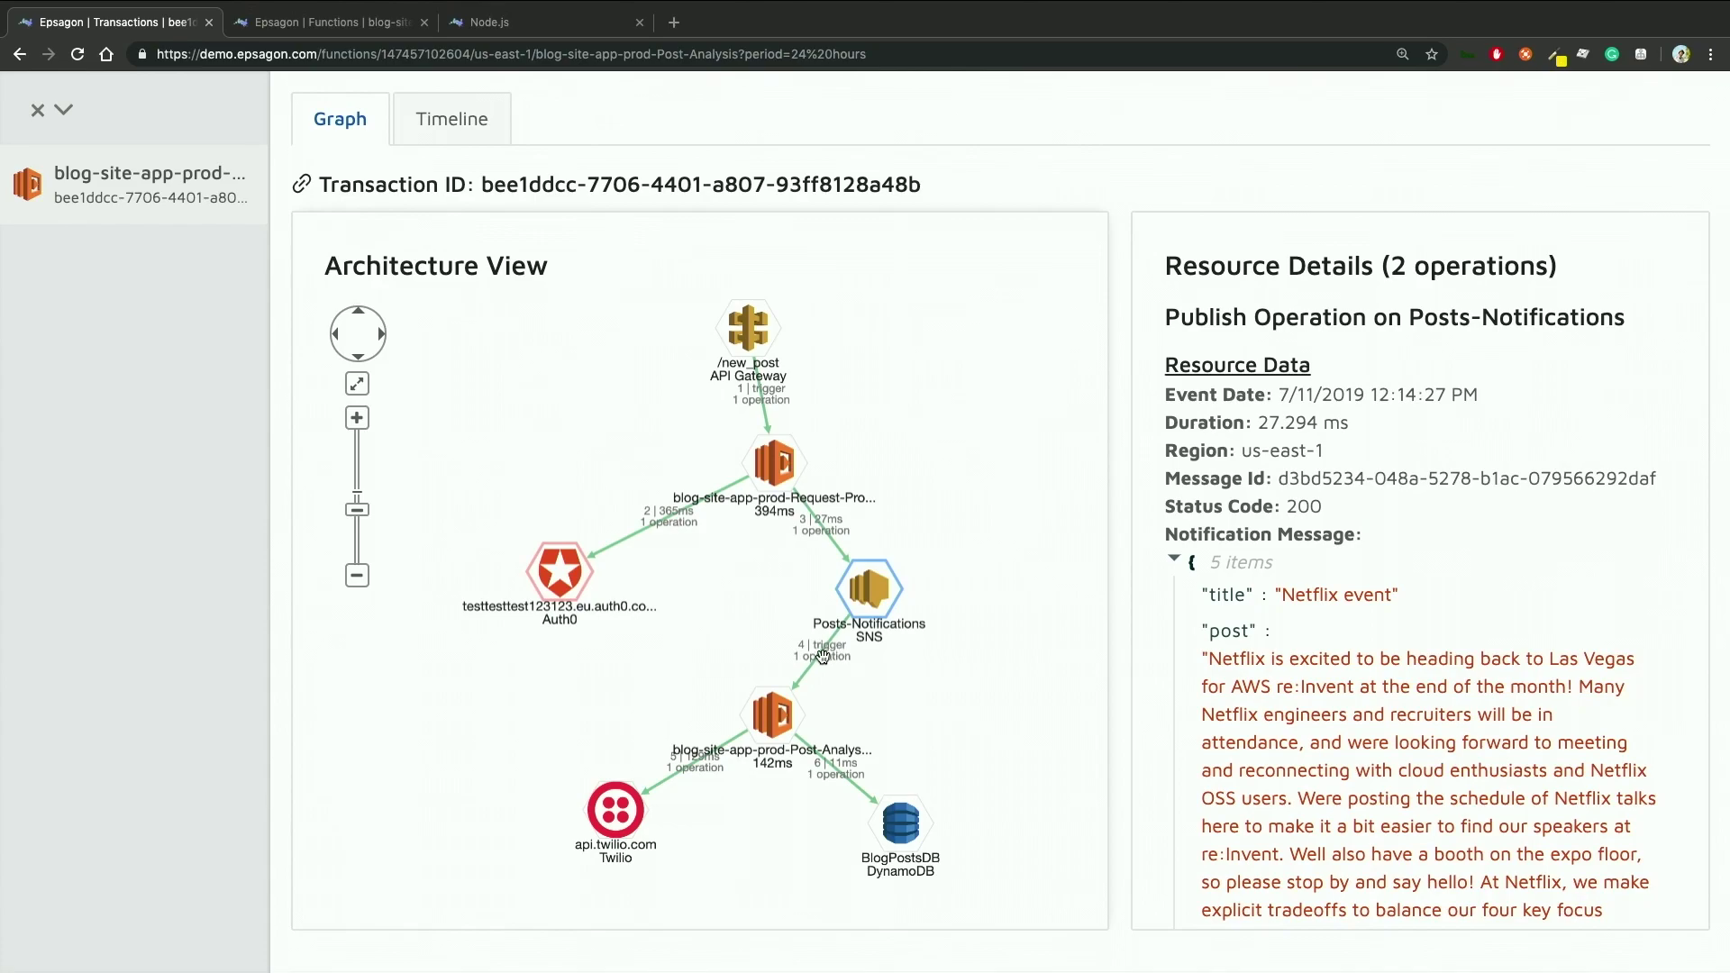
Step: Inspect the Post-Analysis Lambda and the BlogPostsDB DynamoDB resource, expanding the item of its PutItem operation
{"action": "left_click", "coordinate": [789, 701]}
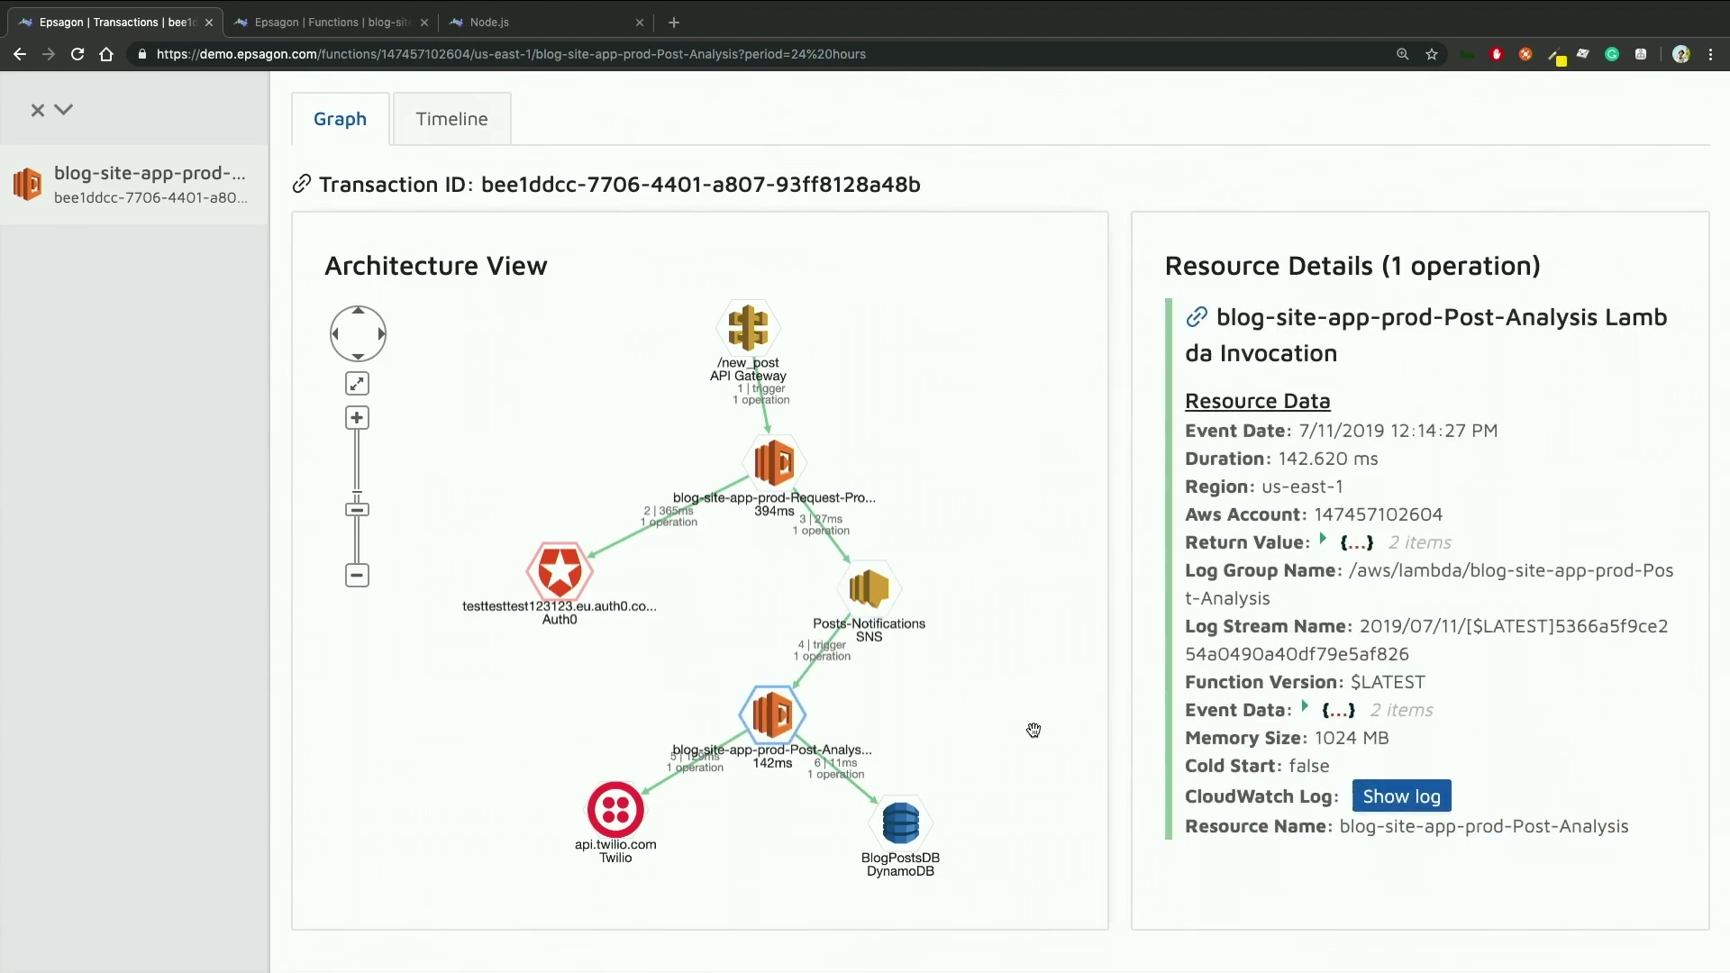
{"action": "left_click", "coordinate": [901, 822]}
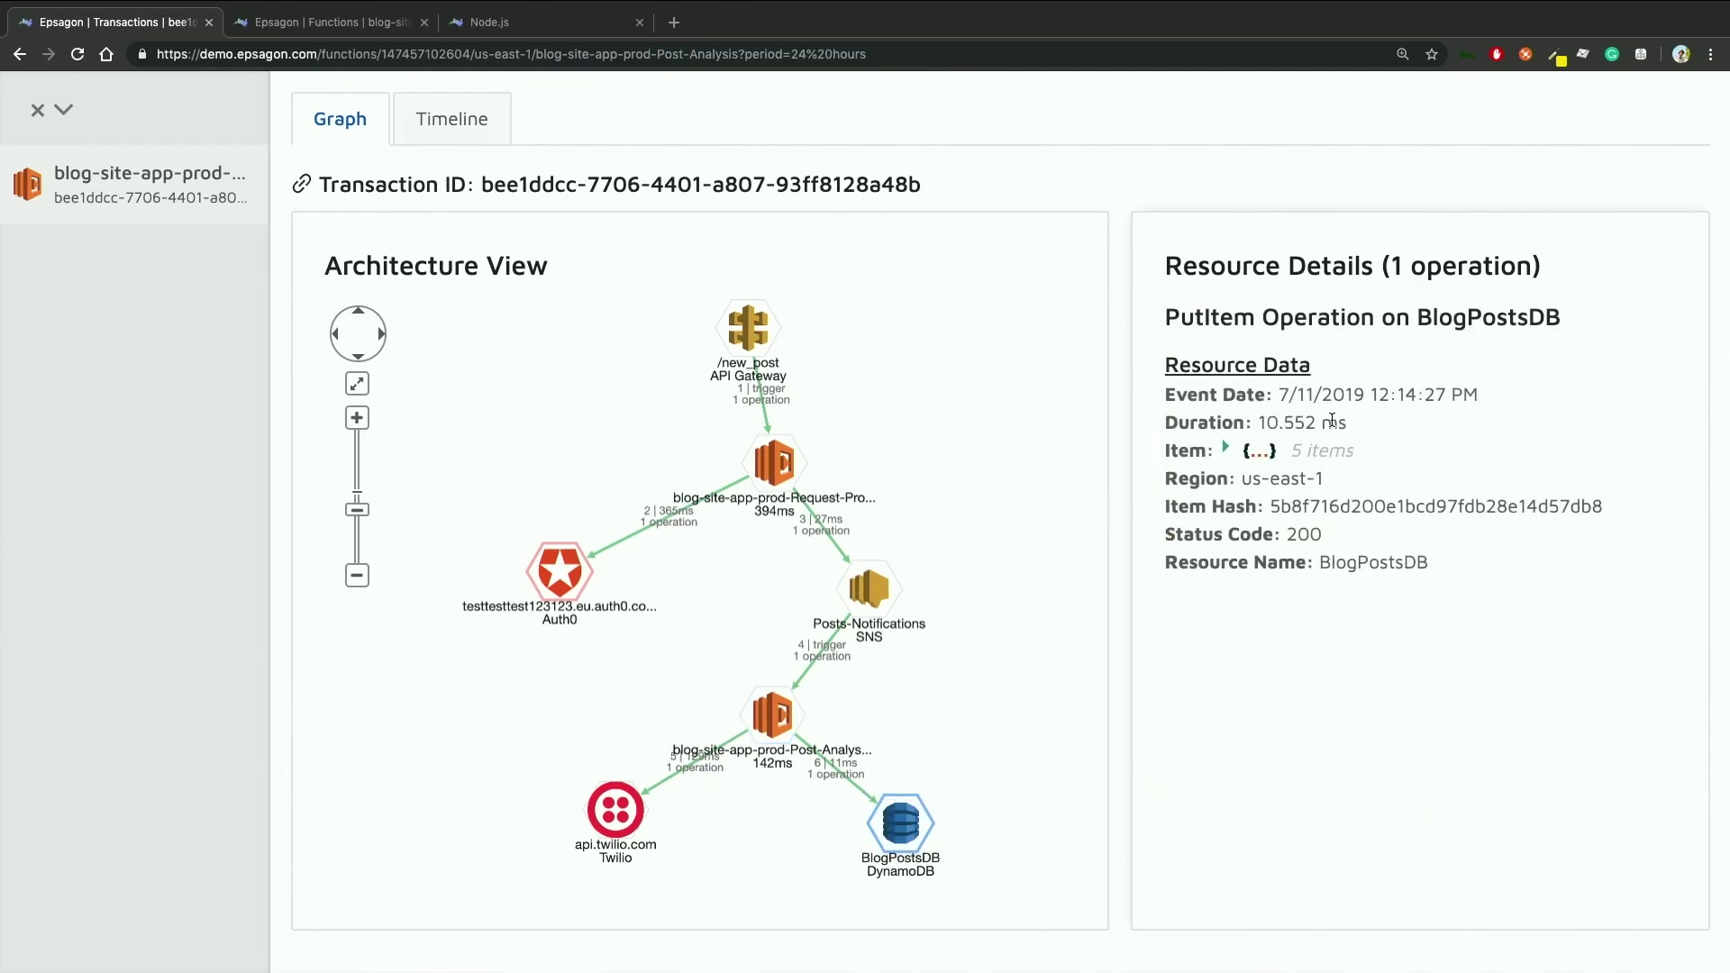
{"action": "left_click", "coordinate": [1226, 448]}
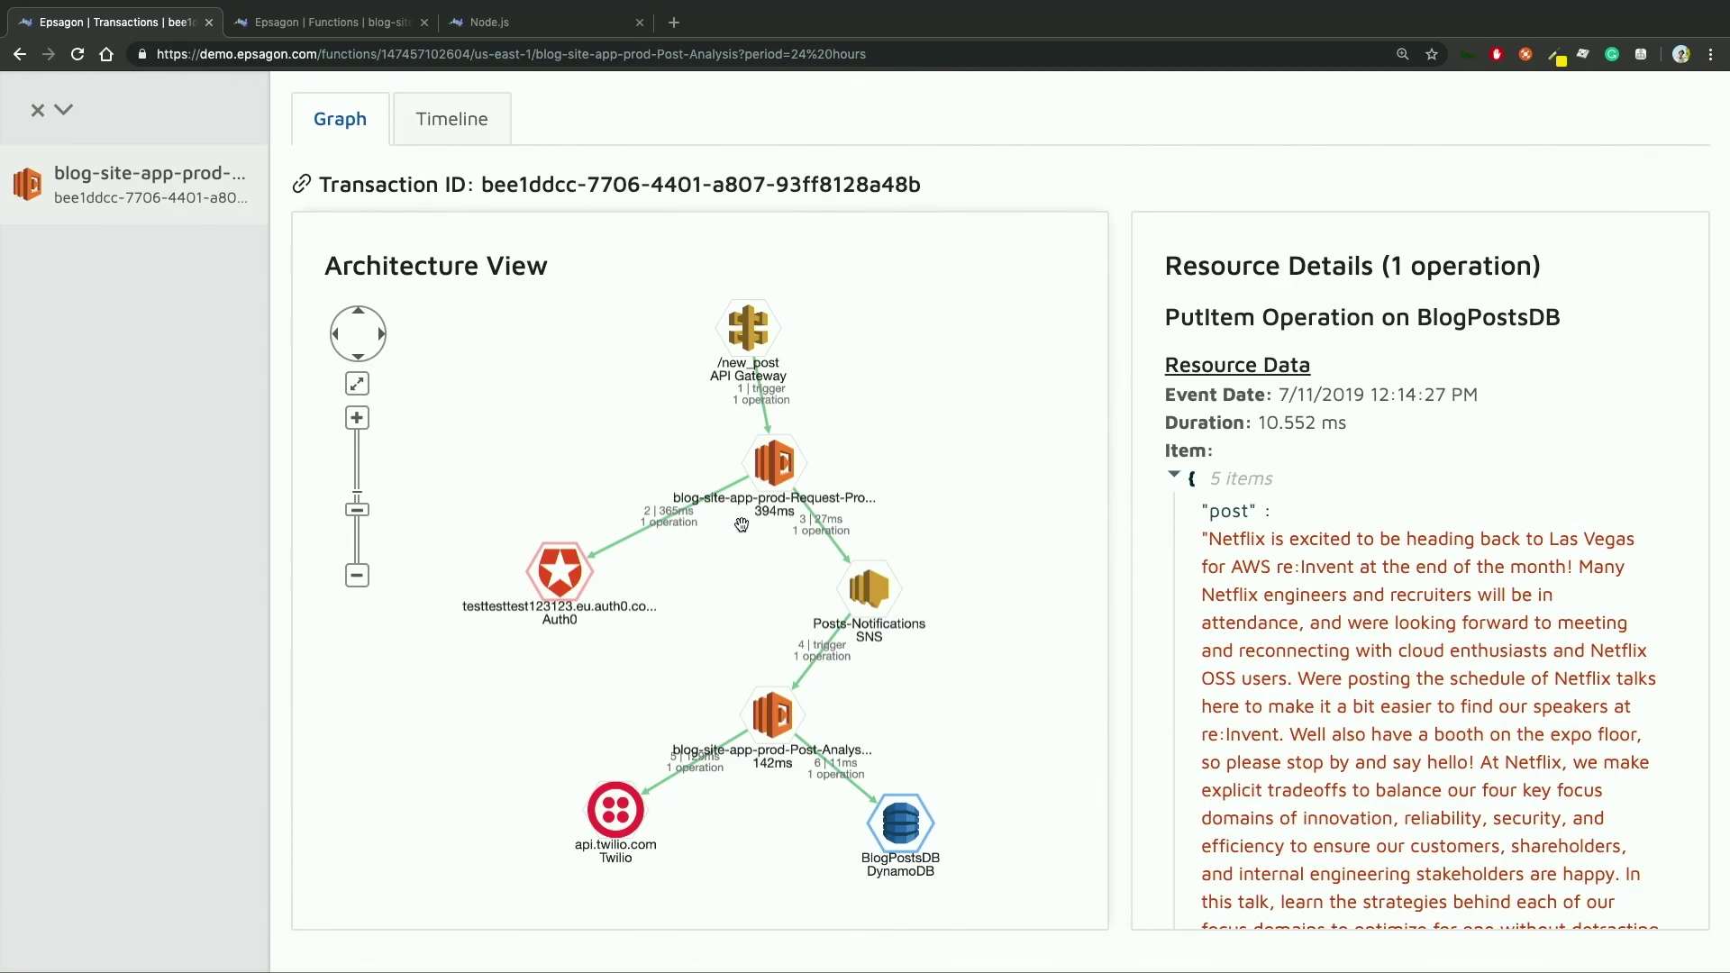
Step: Expand the response body of the Auth0 GET operation and view the transaction as a timeline
{"action": "left_click", "coordinate": [569, 561]}
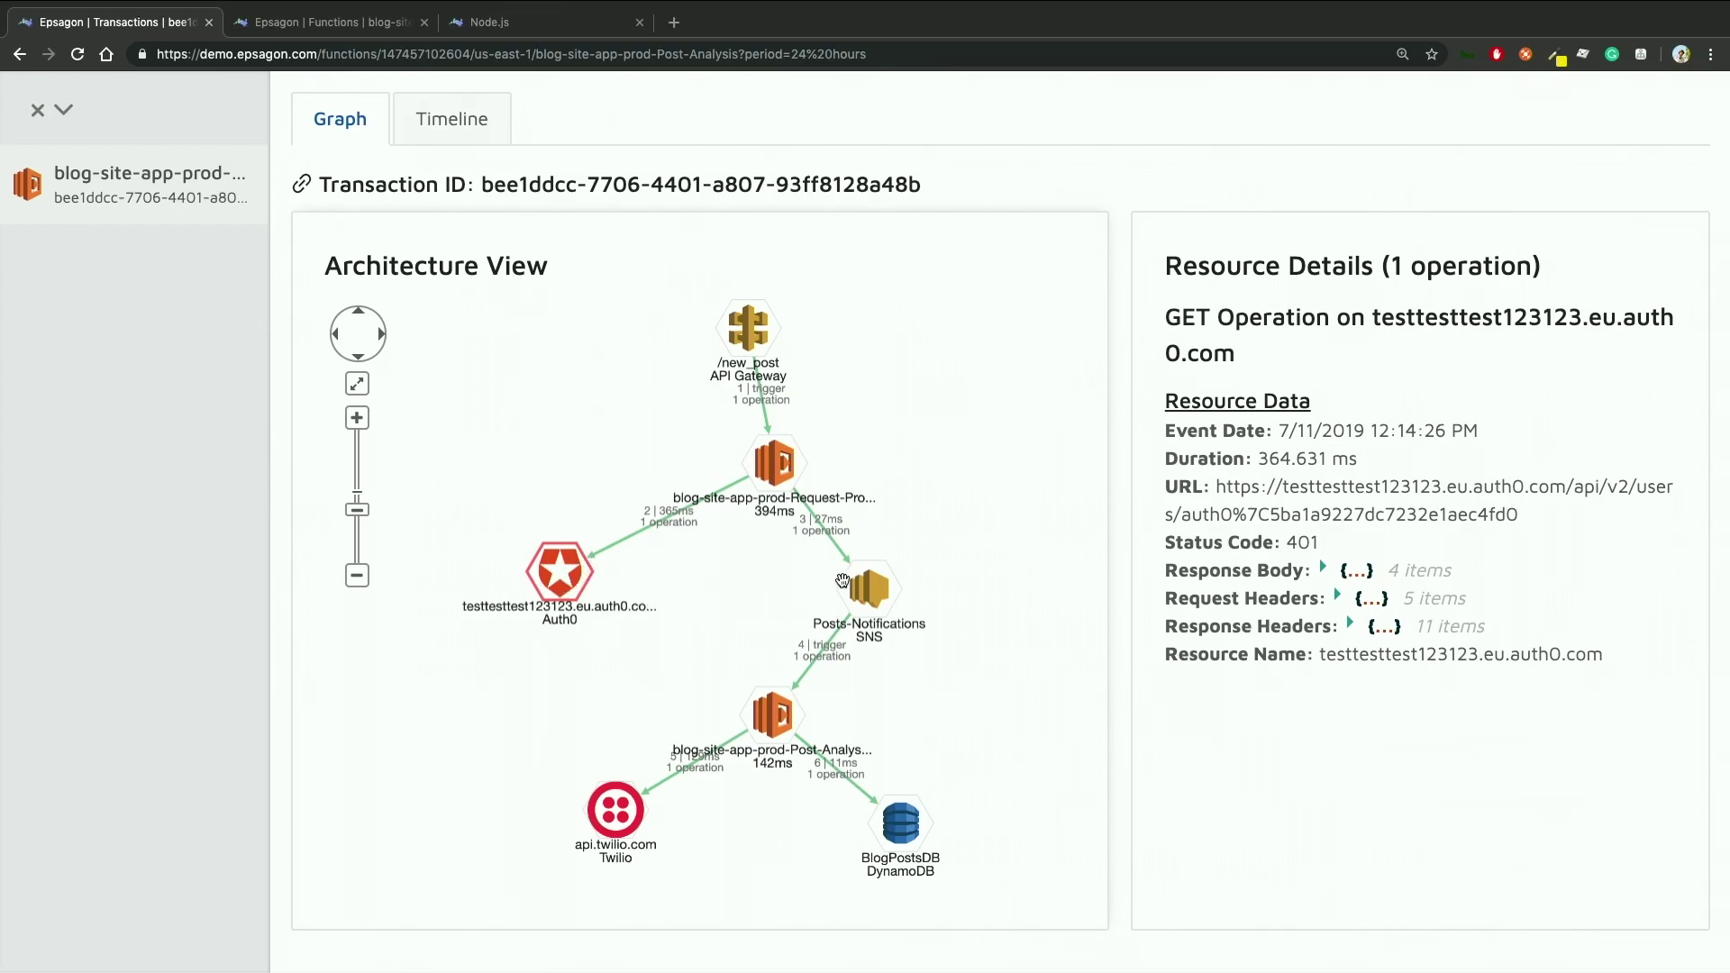
{"action": "left_click", "coordinate": [1327, 567]}
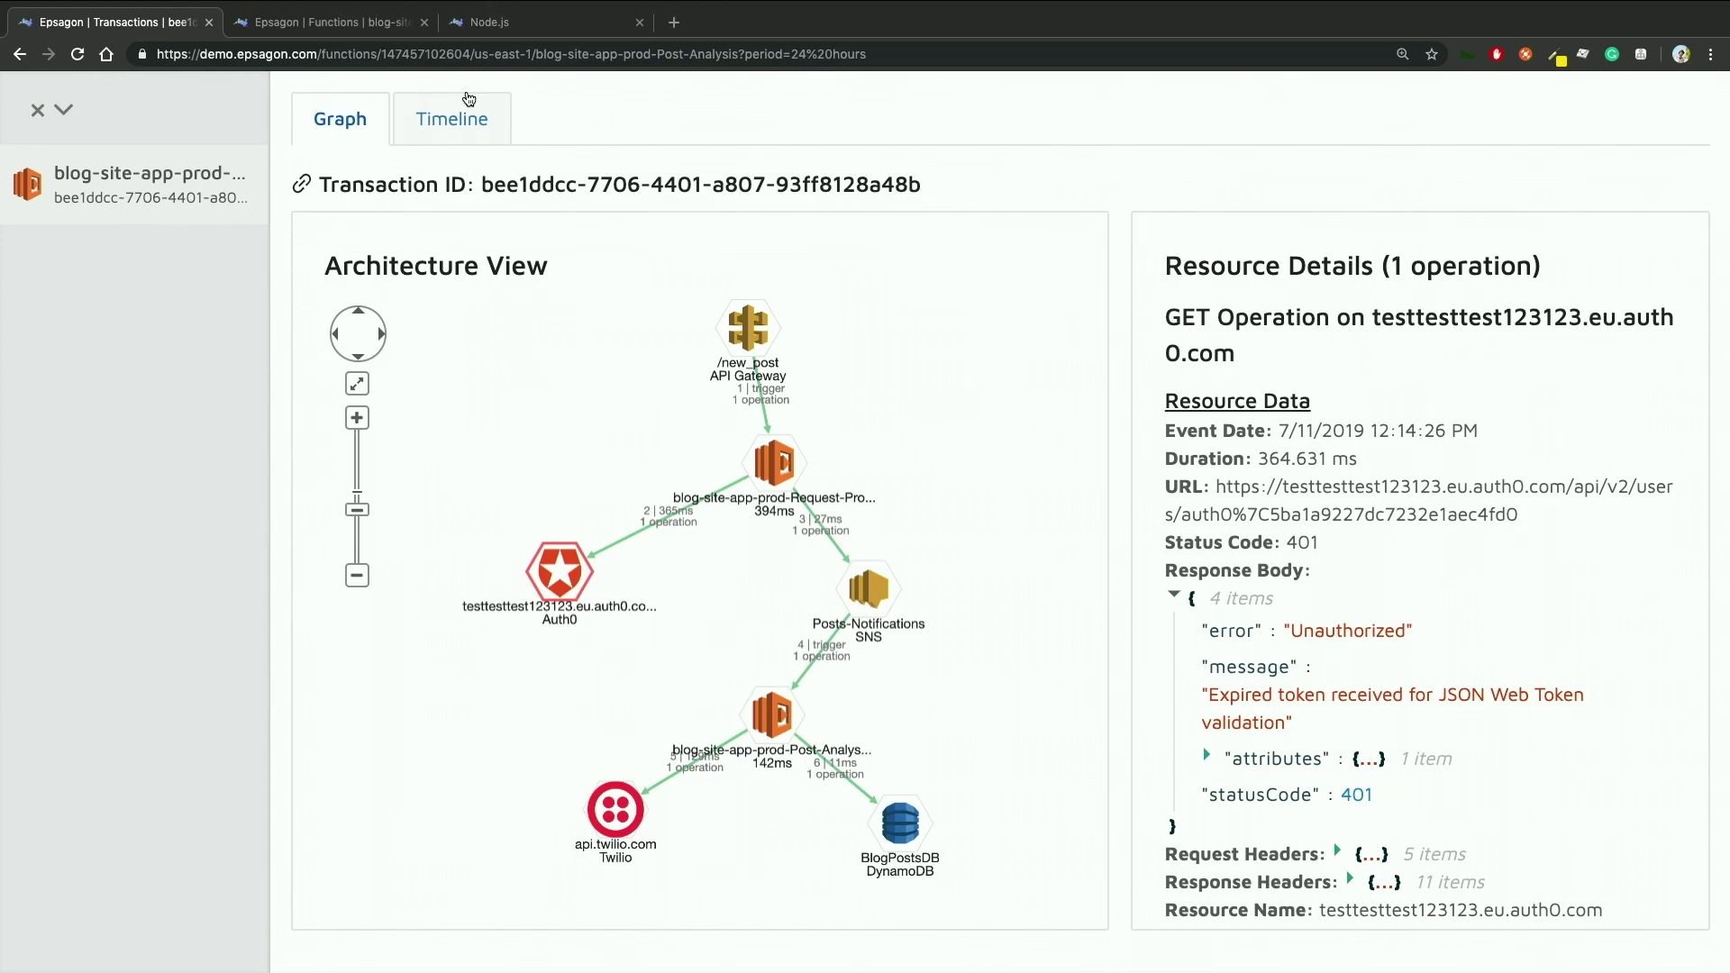
{"action": "left_click", "coordinate": [469, 127]}
{"action": "left_click_drag", "start_coordinate": [490, 121], "coordinate": [469, 131]}
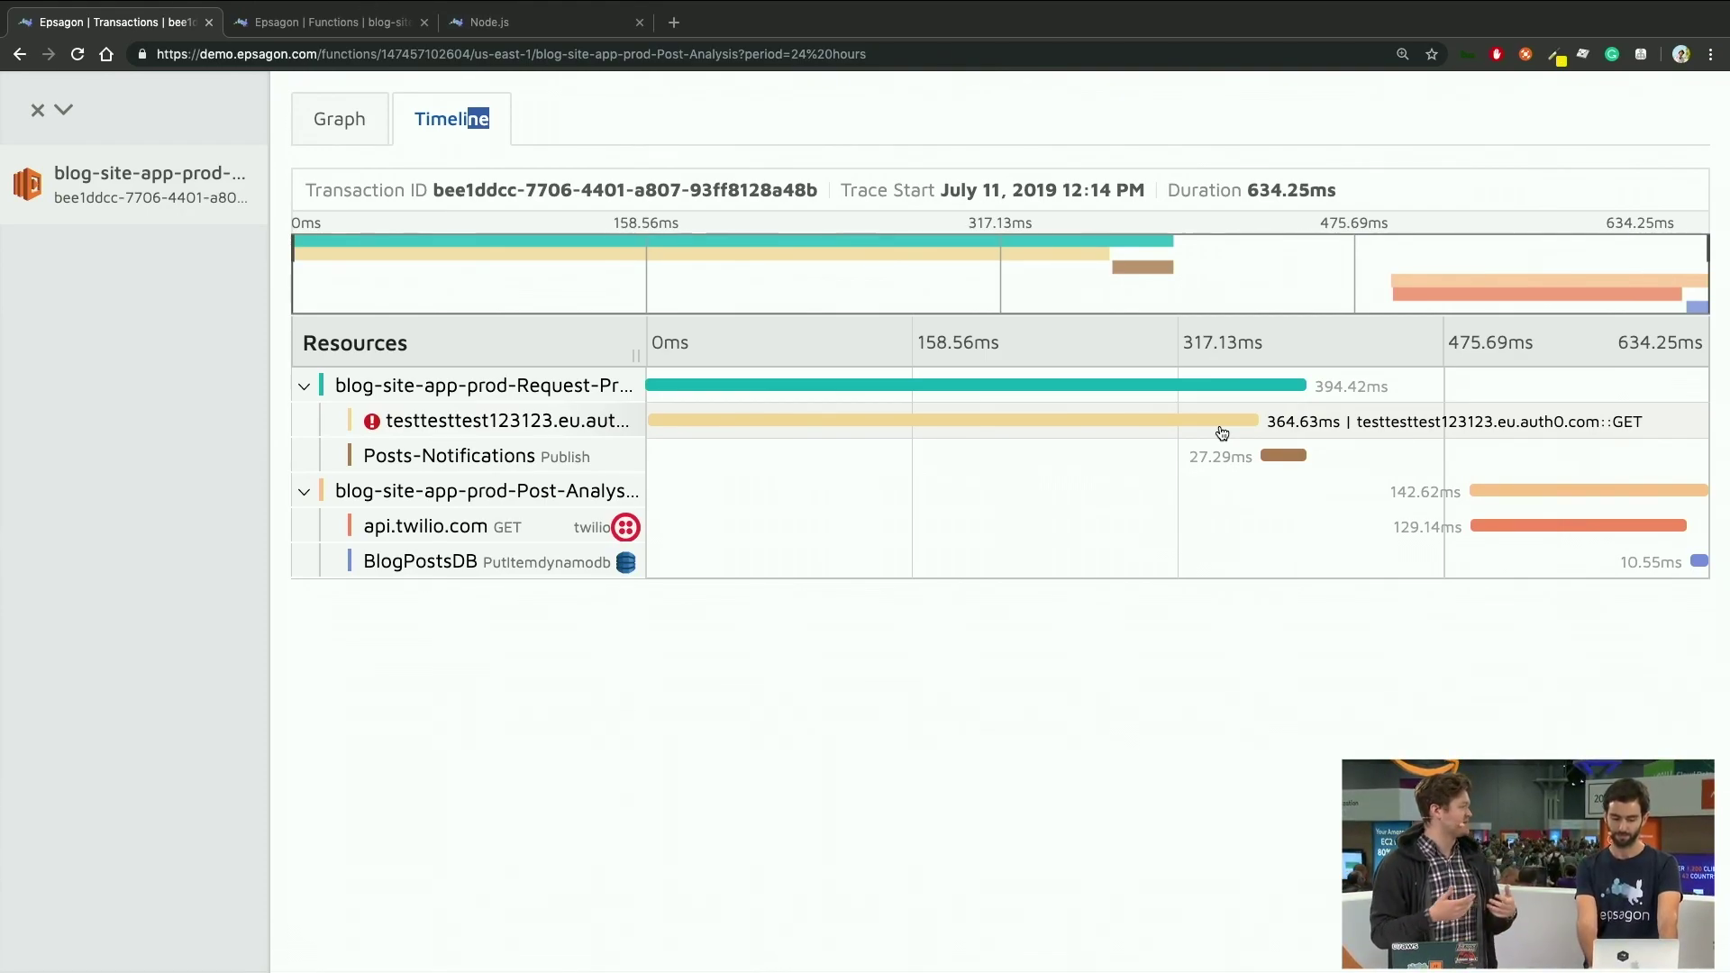
Step: Close the transaction trace and open the trace search to browse the traces from the last day
{"action": "key", "text": "Escape"}
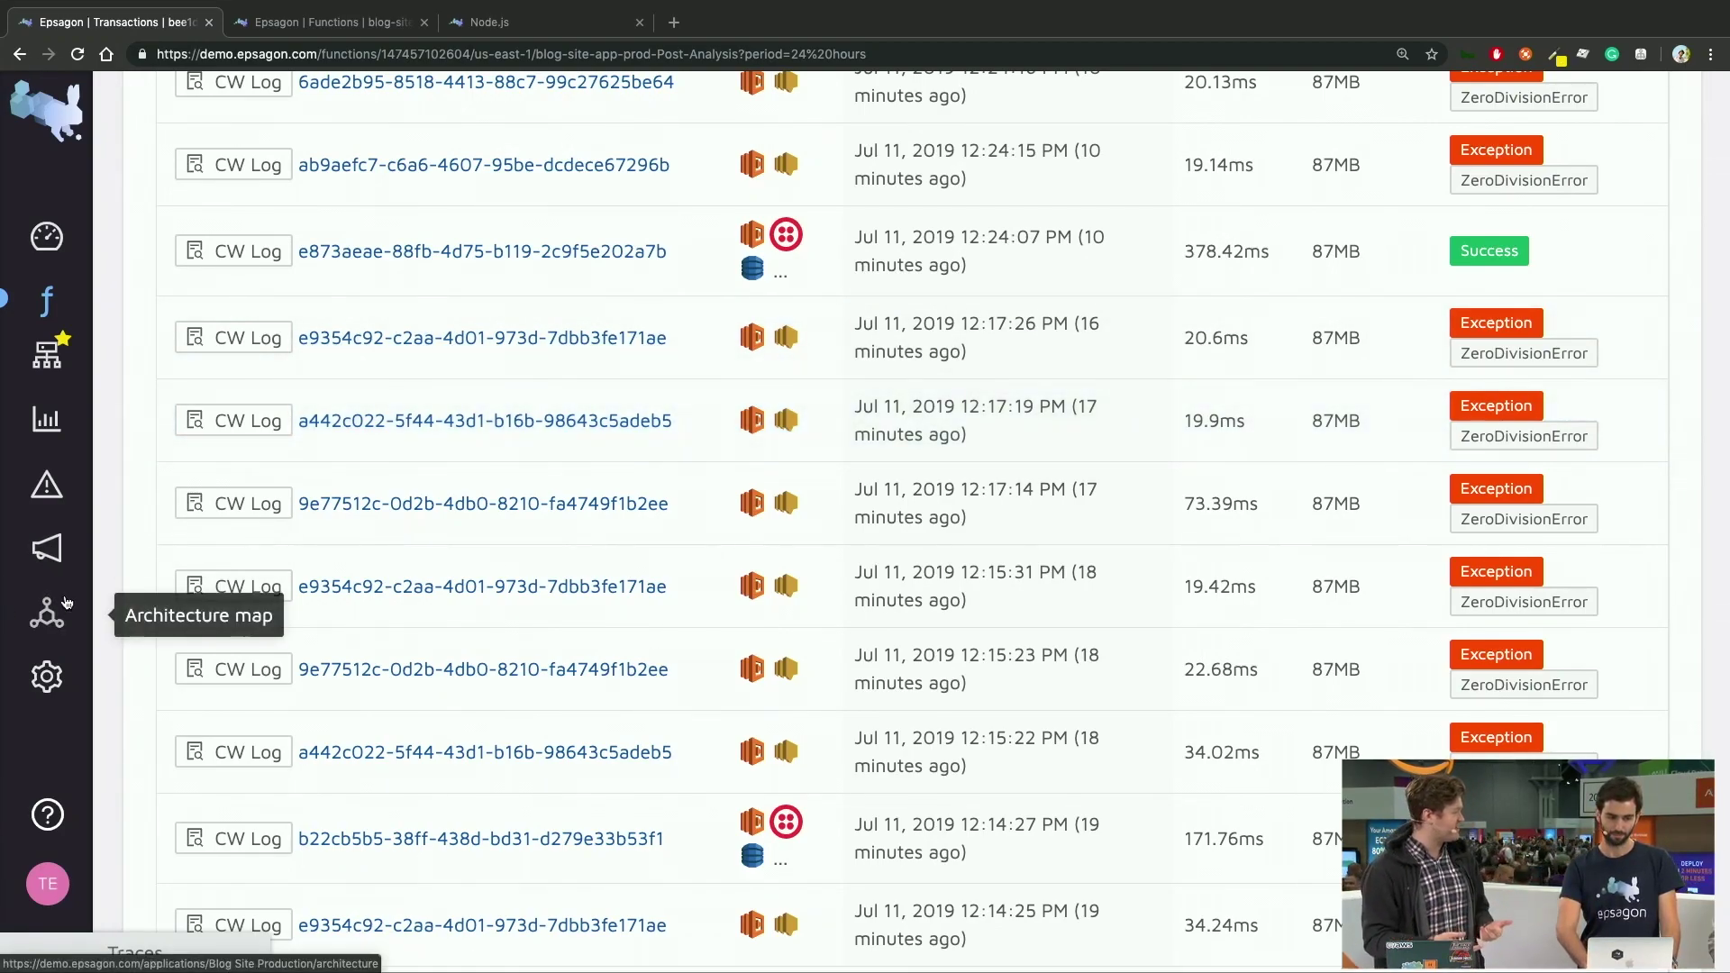
{"action": "left_click", "coordinate": [56, 426]}
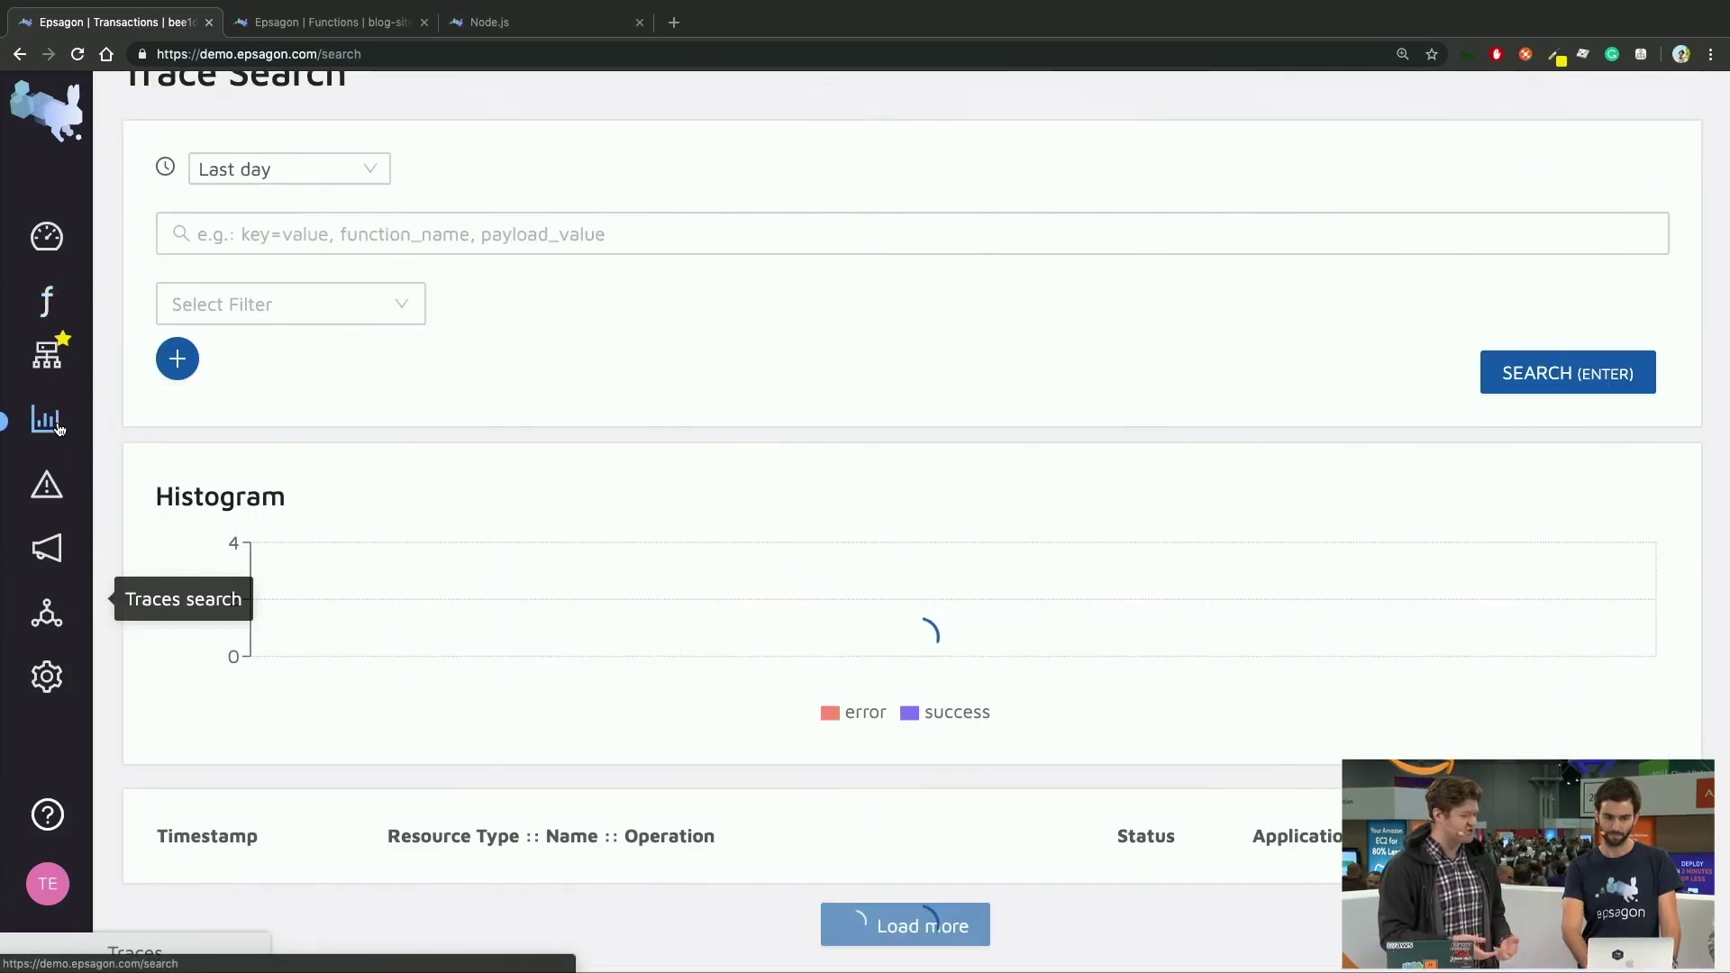
{"action": "scroll", "coordinate": [320, 403], "scroll_direction": "down", "scroll_amount": 10}
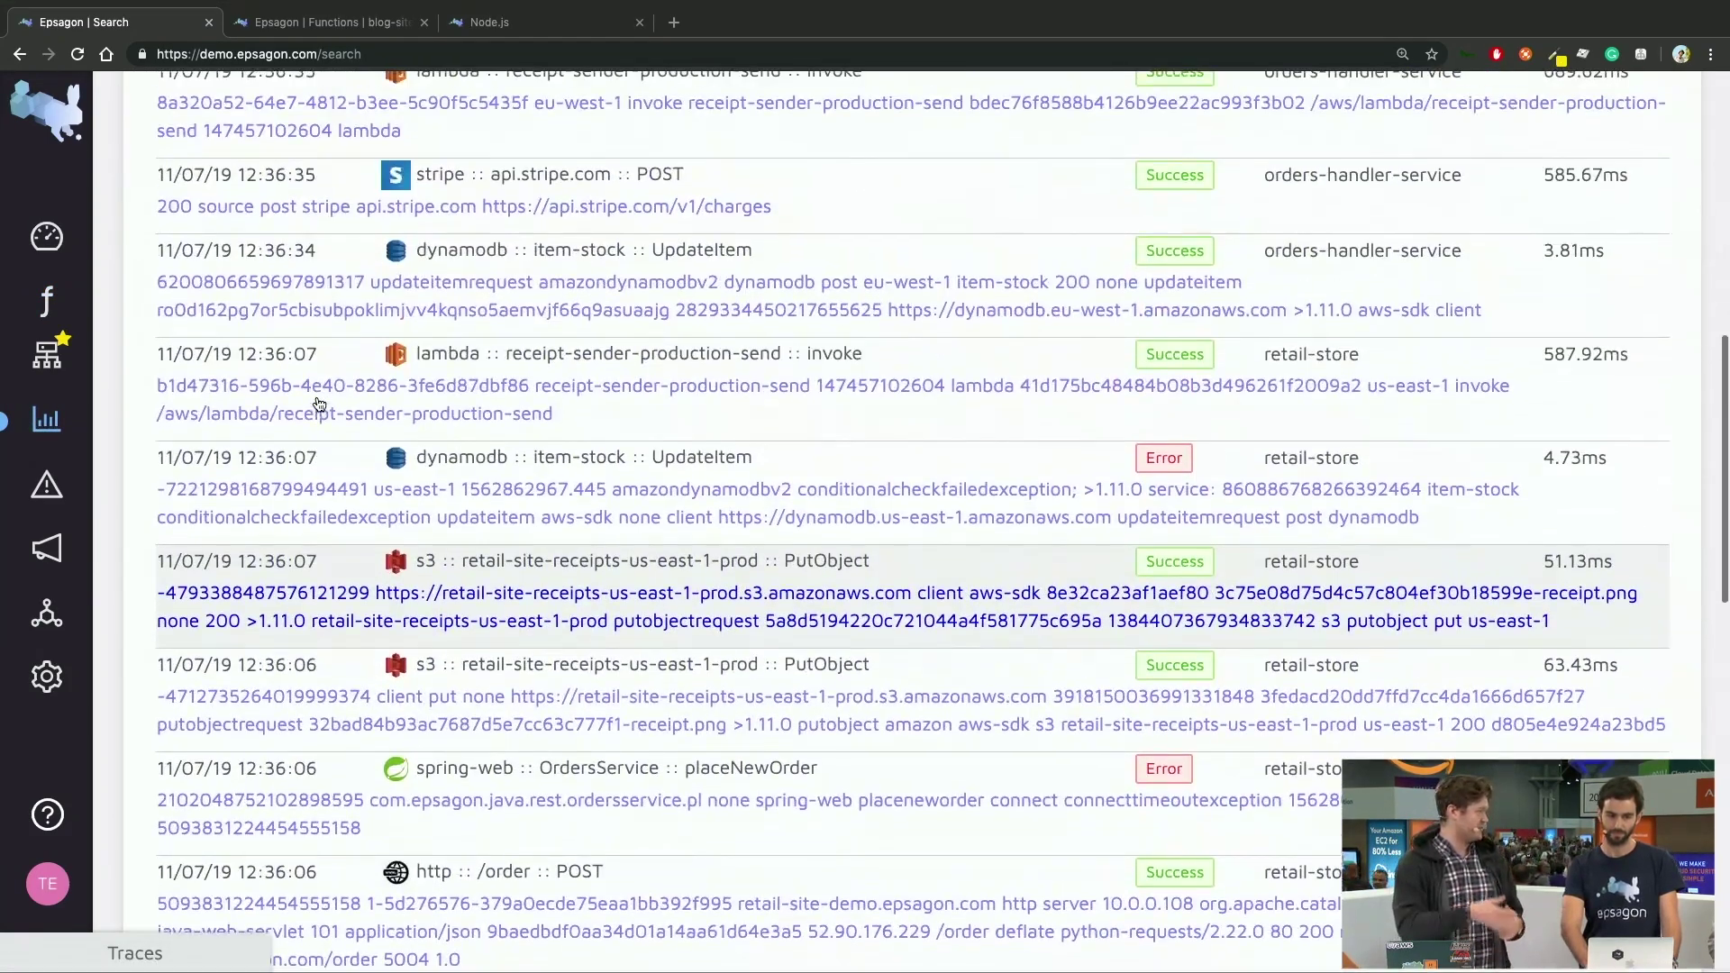
Step: Search the traces from the last day for "netflix"
{"action": "scroll", "coordinate": [320, 403], "scroll_direction": "up", "scroll_amount": 10}
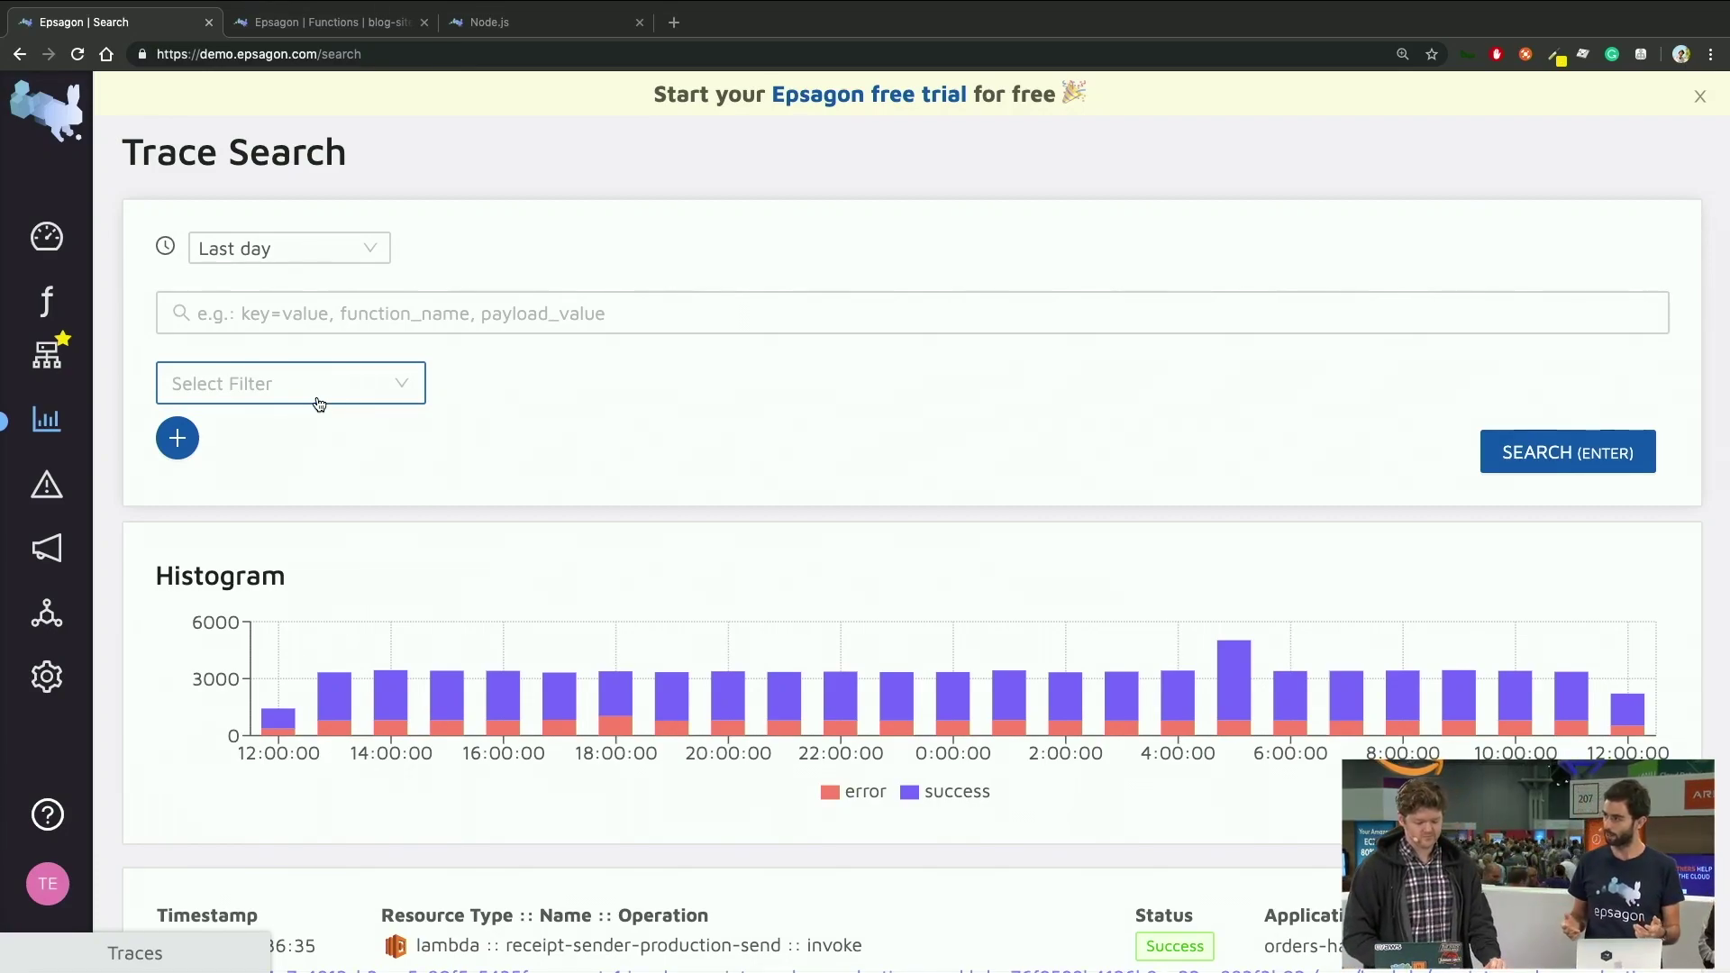
{"action": "left_click", "coordinate": [350, 312]}
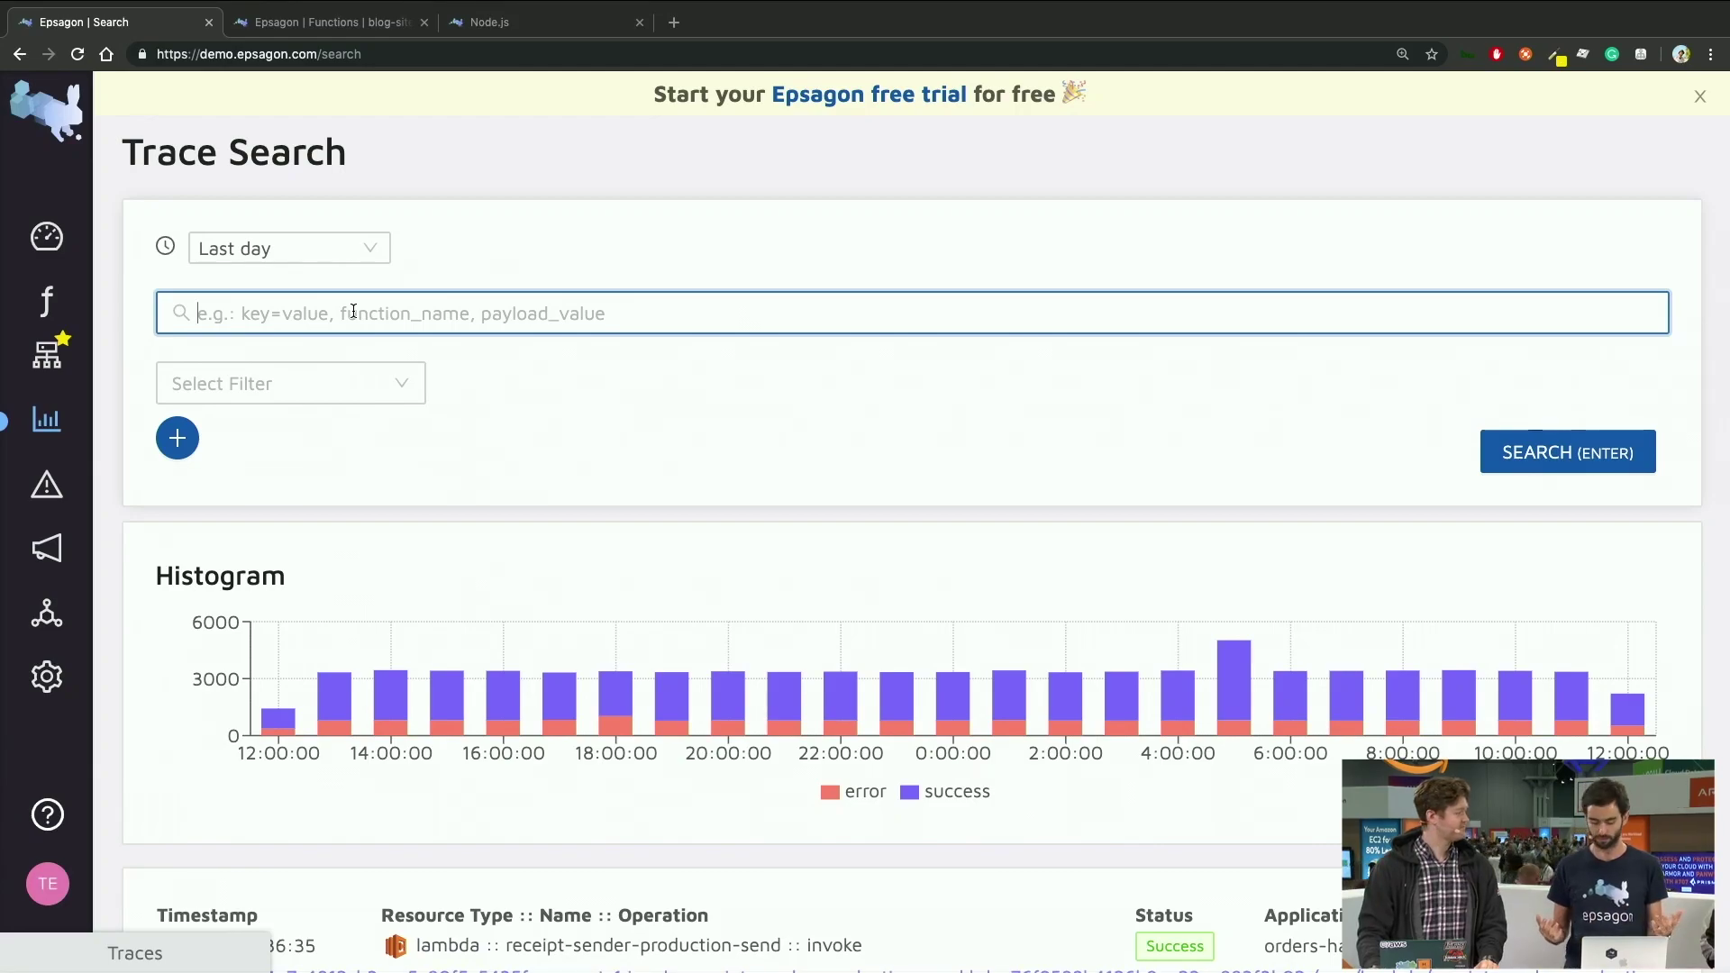
{"action": "type", "text": "netflix"}
{"action": "key", "text": "Return"}
Step: Open the /new_post POST trace from 12:34:08 in the search results and read its expanded request body
{"action": "scroll", "coordinate": [320, 509], "scroll_direction": "down", "scroll_amount": 3}
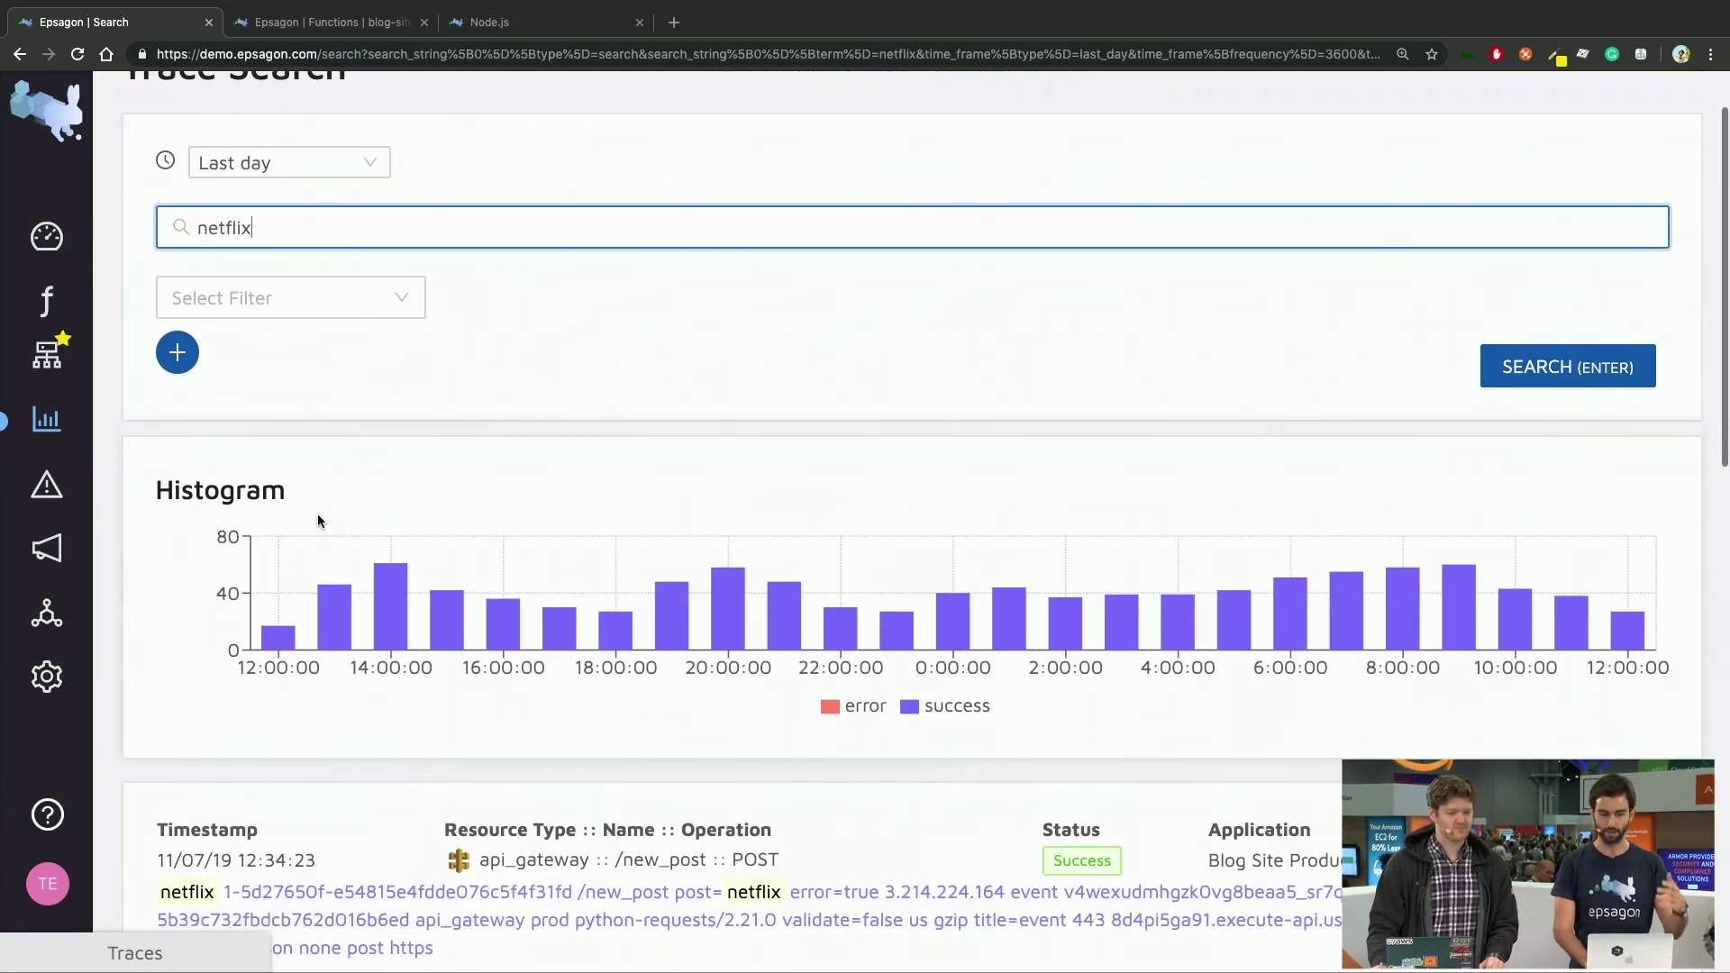
{"action": "scroll", "coordinate": [317, 514], "scroll_direction": "down", "scroll_amount": 4}
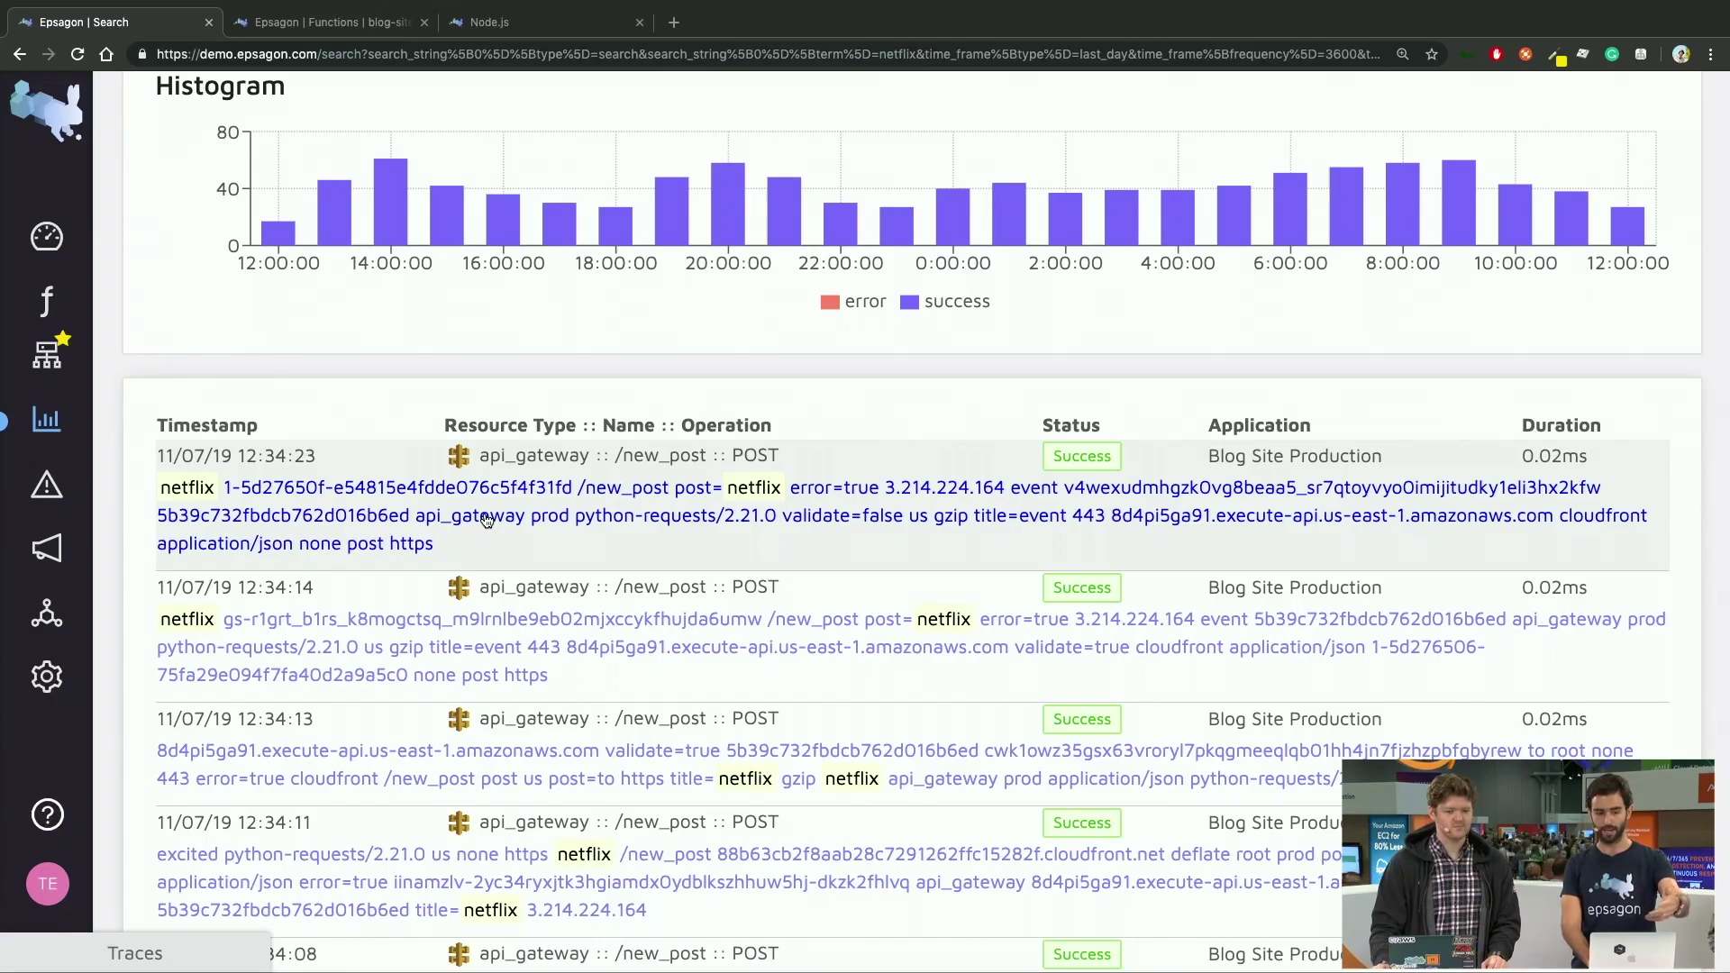
{"action": "scroll", "coordinate": [478, 653], "scroll_direction": "down", "scroll_amount": 3}
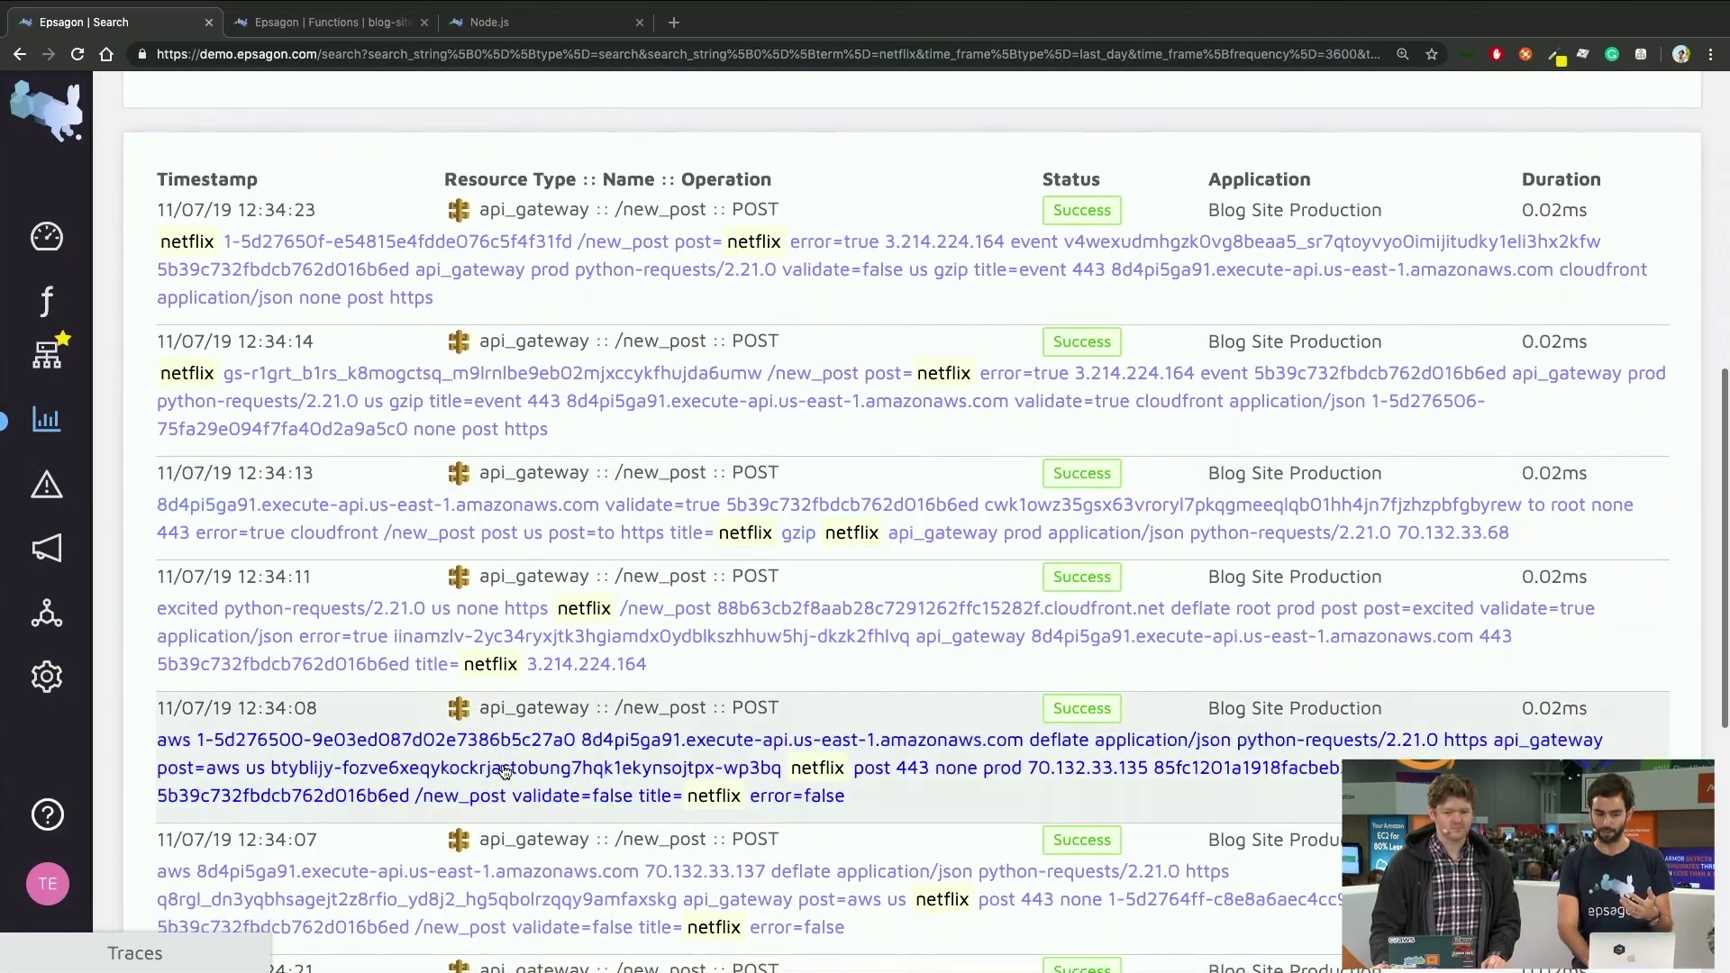
{"action": "left_click", "coordinate": [501, 771]}
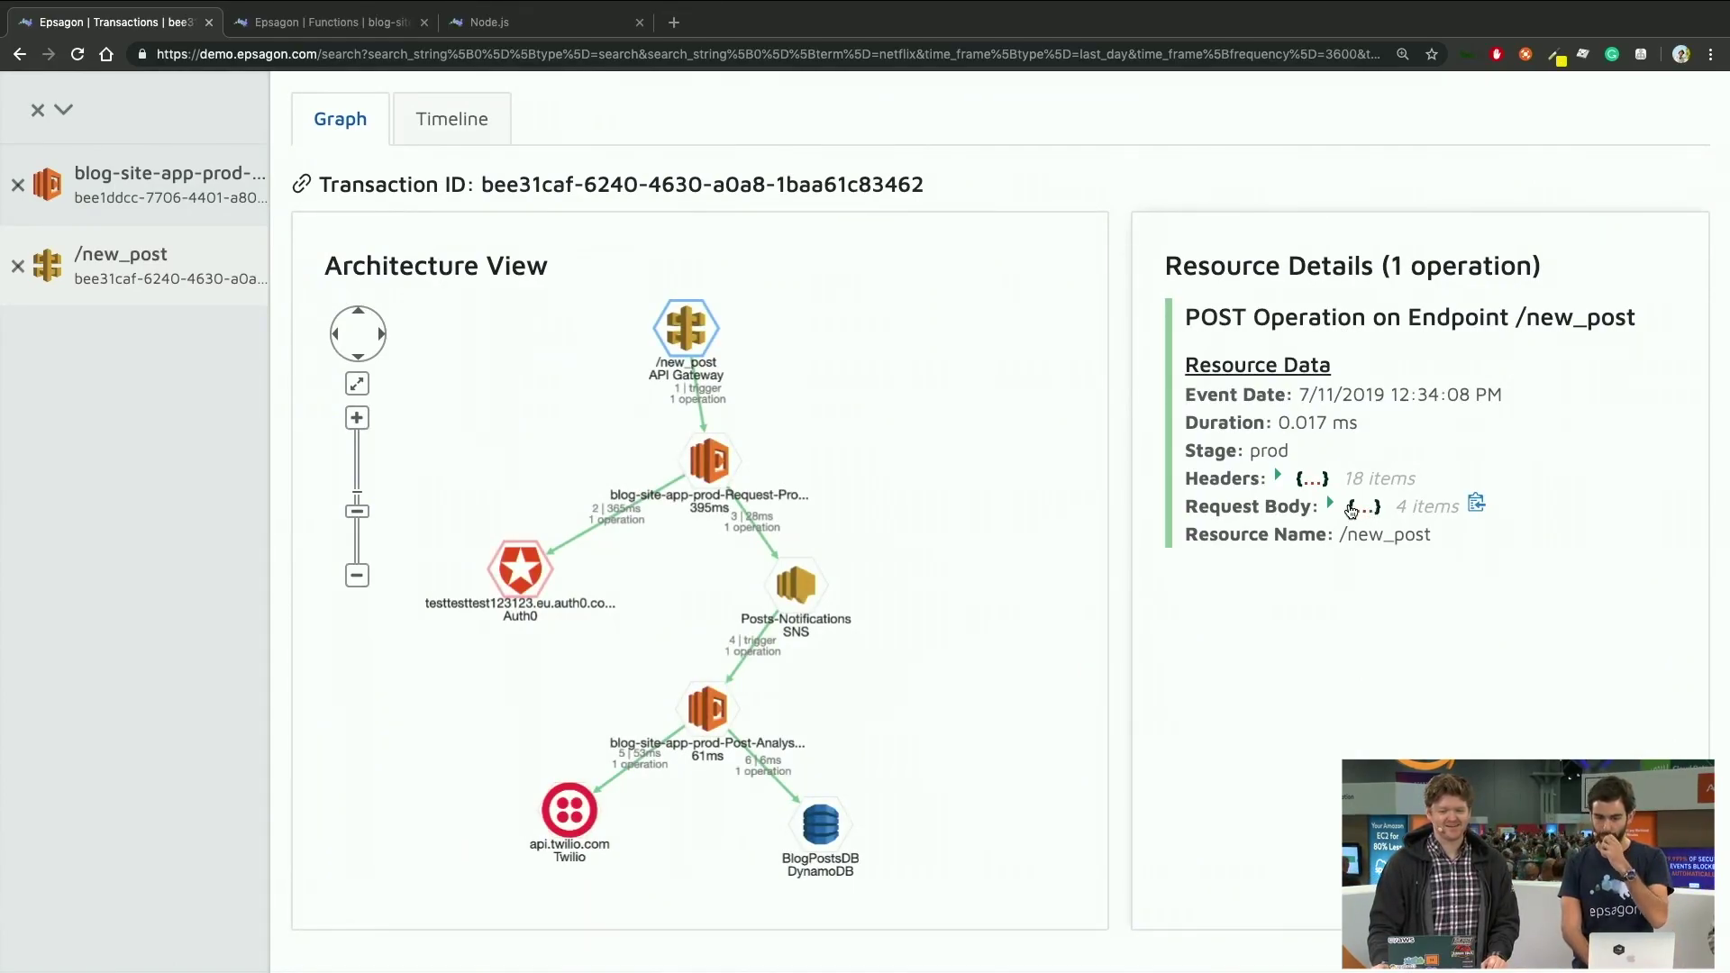
{"action": "left_click", "coordinate": [1363, 507]}
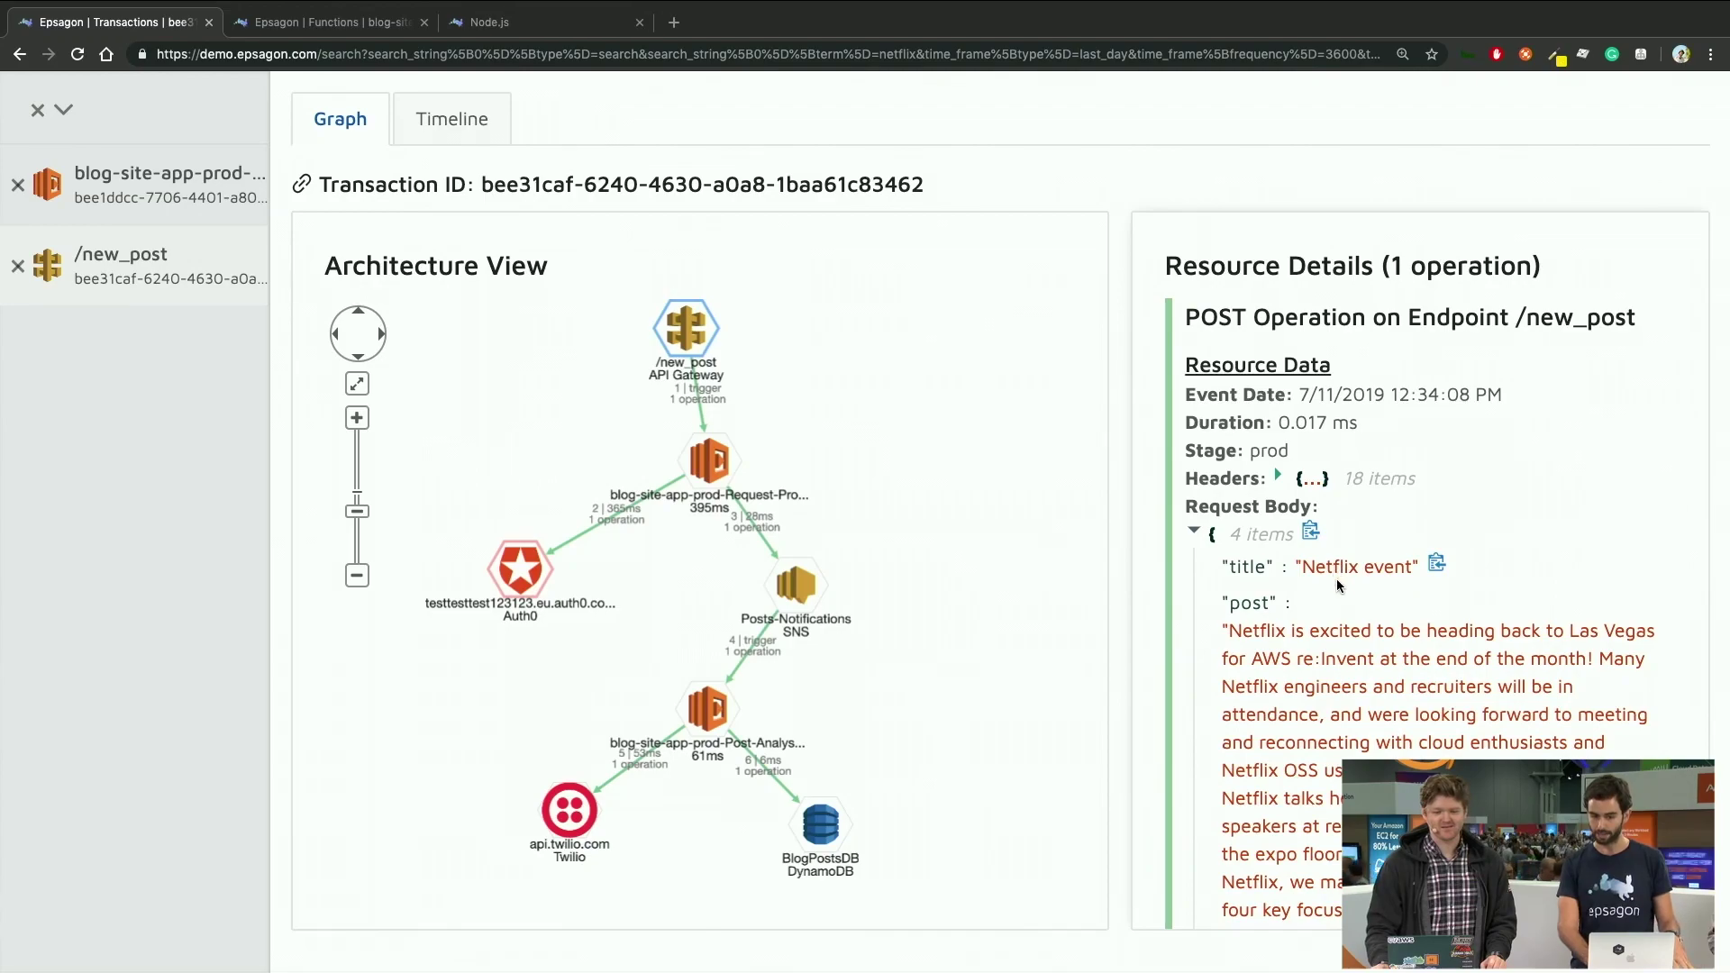
{"action": "scroll", "coordinate": [1337, 578], "scroll_direction": "up", "scroll_amount": 5}
{"action": "scroll", "coordinate": [1327, 590], "scroll_direction": "down", "scroll_amount": 4}
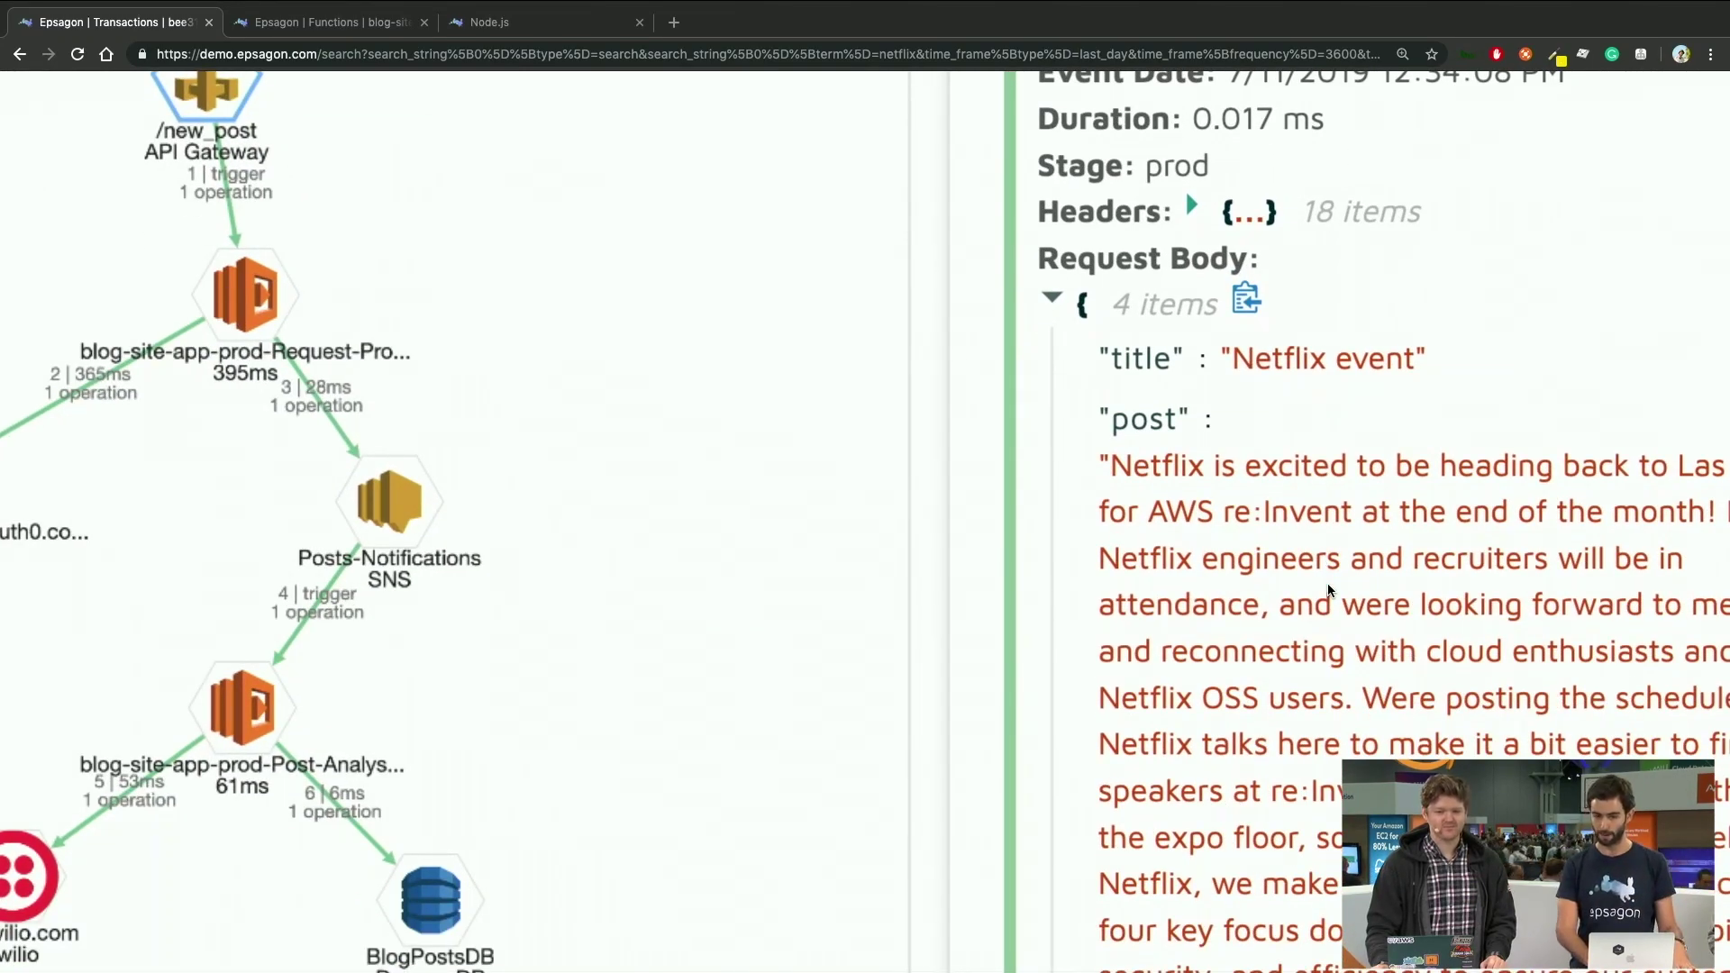
{"action": "scroll", "coordinate": [1329, 590], "scroll_direction": "down", "scroll_amount": 5}
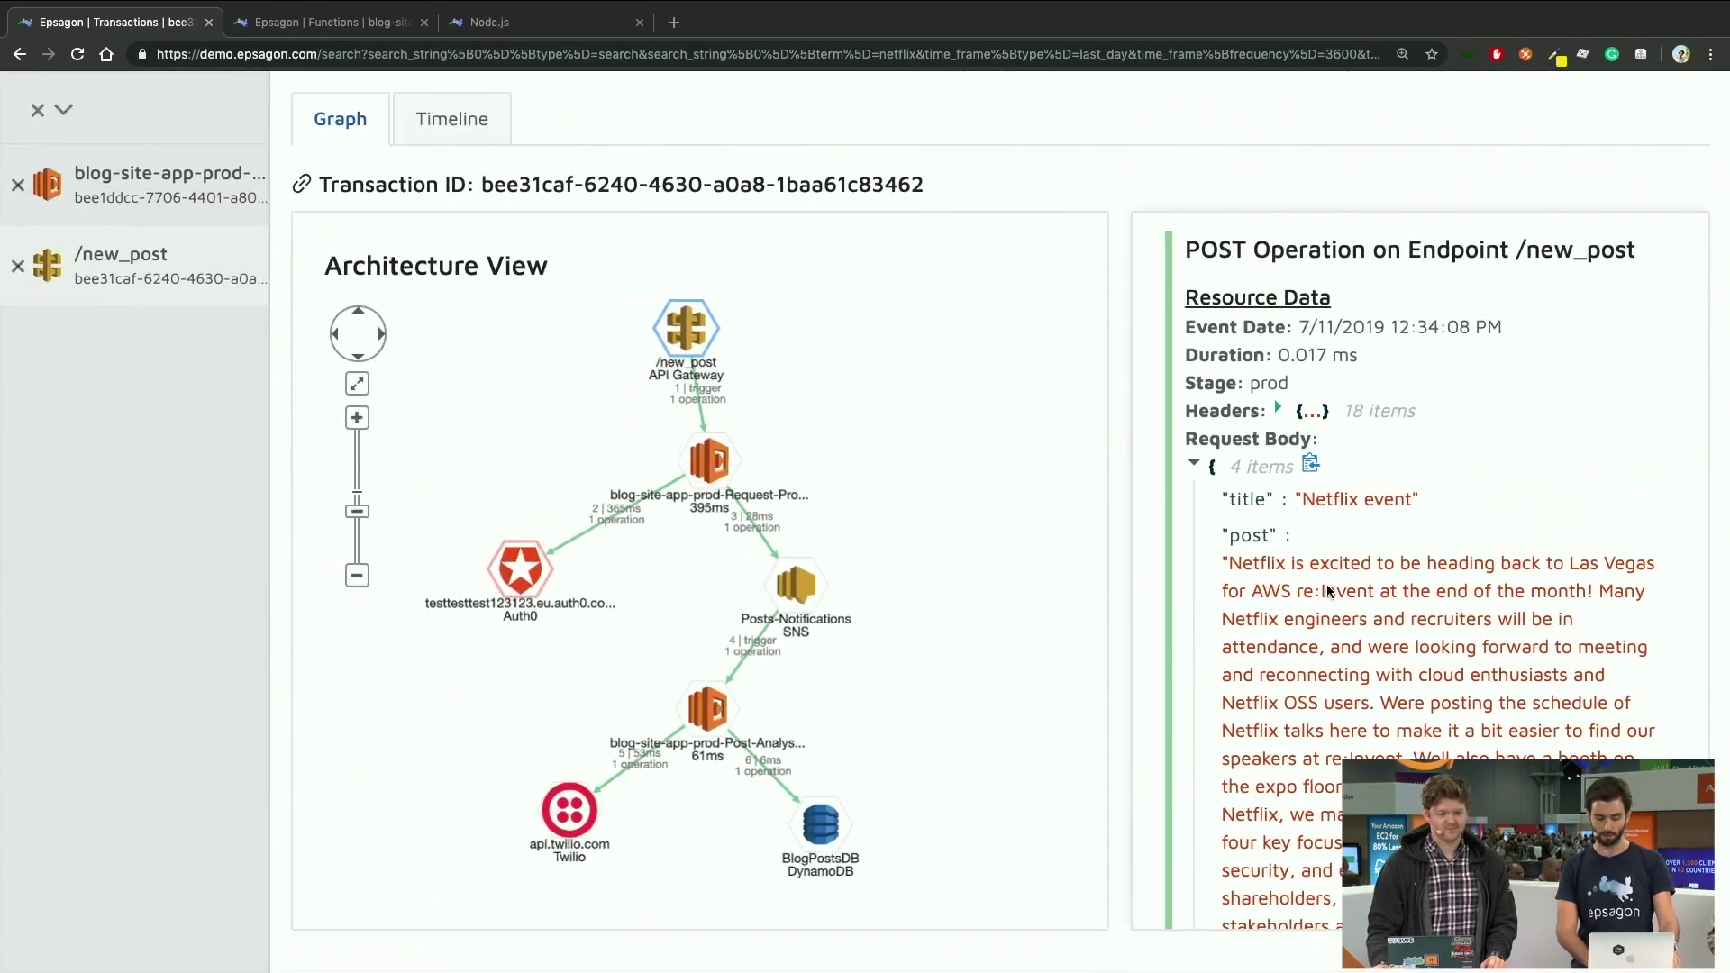
Step: Close the /new_post transaction trace and select the existing search term in the trace search
{"action": "key", "text": "Escape"}
{"action": "scroll", "coordinate": [1273, 552], "scroll_direction": "up", "scroll_amount": 6}
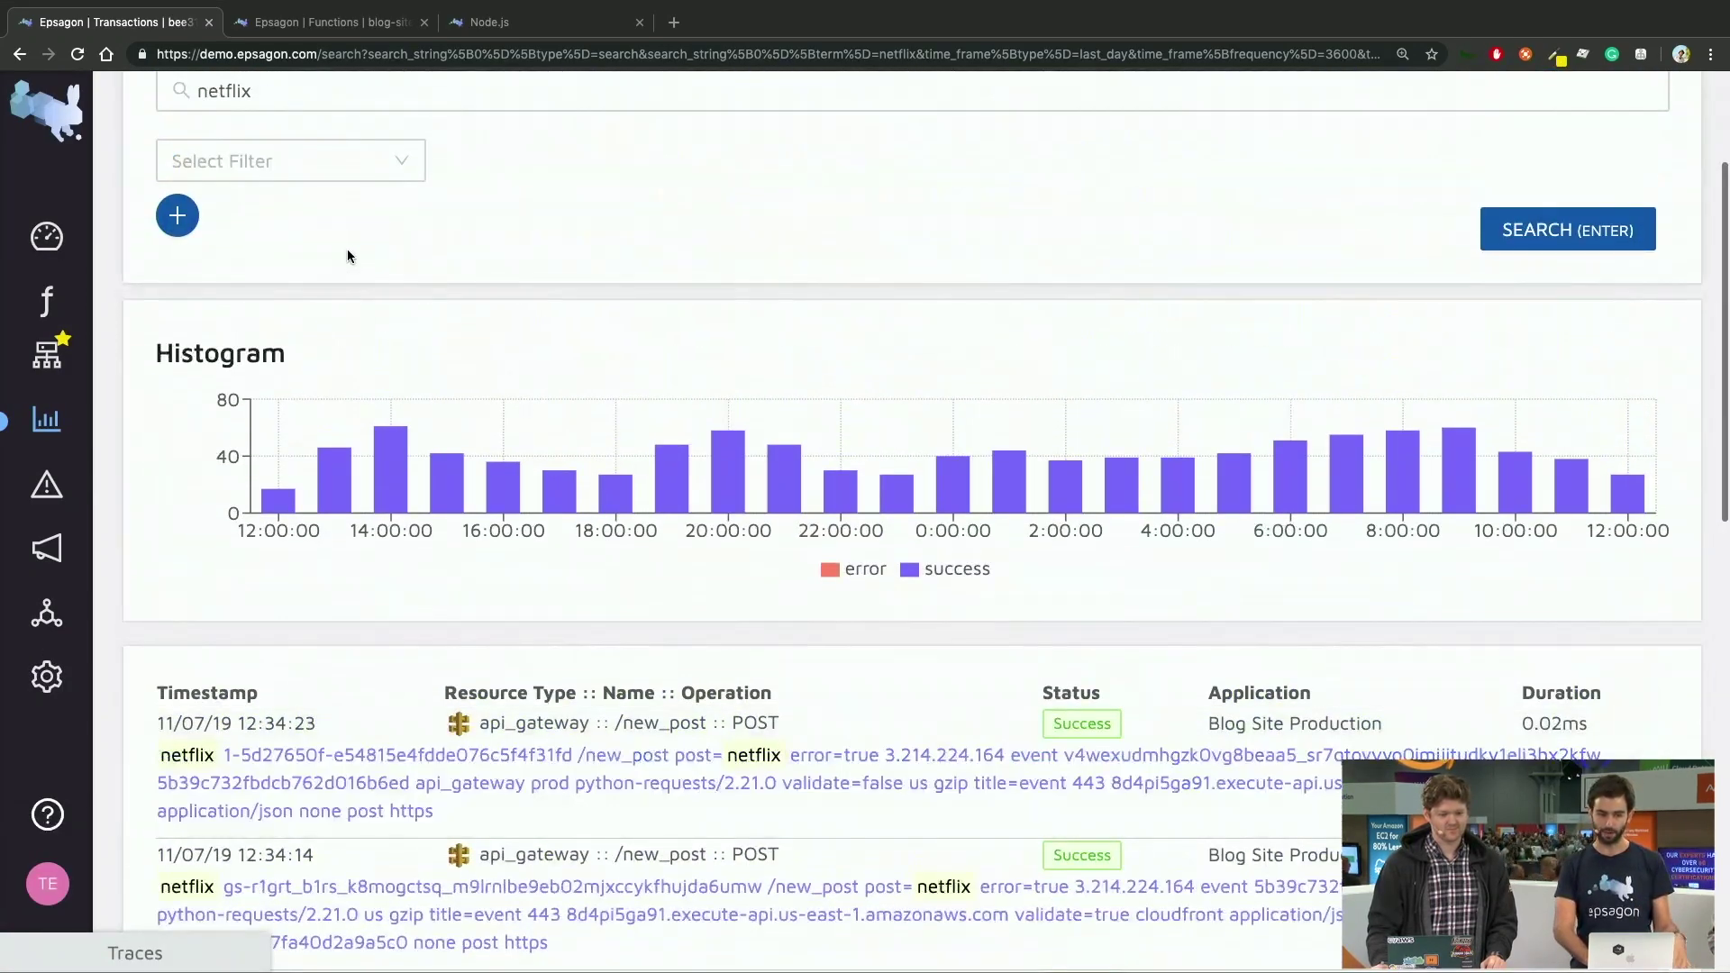
{"action": "scroll", "coordinate": [348, 249], "scroll_direction": "up", "scroll_amount": 1}
{"action": "double_click", "coordinate": [255, 159]}
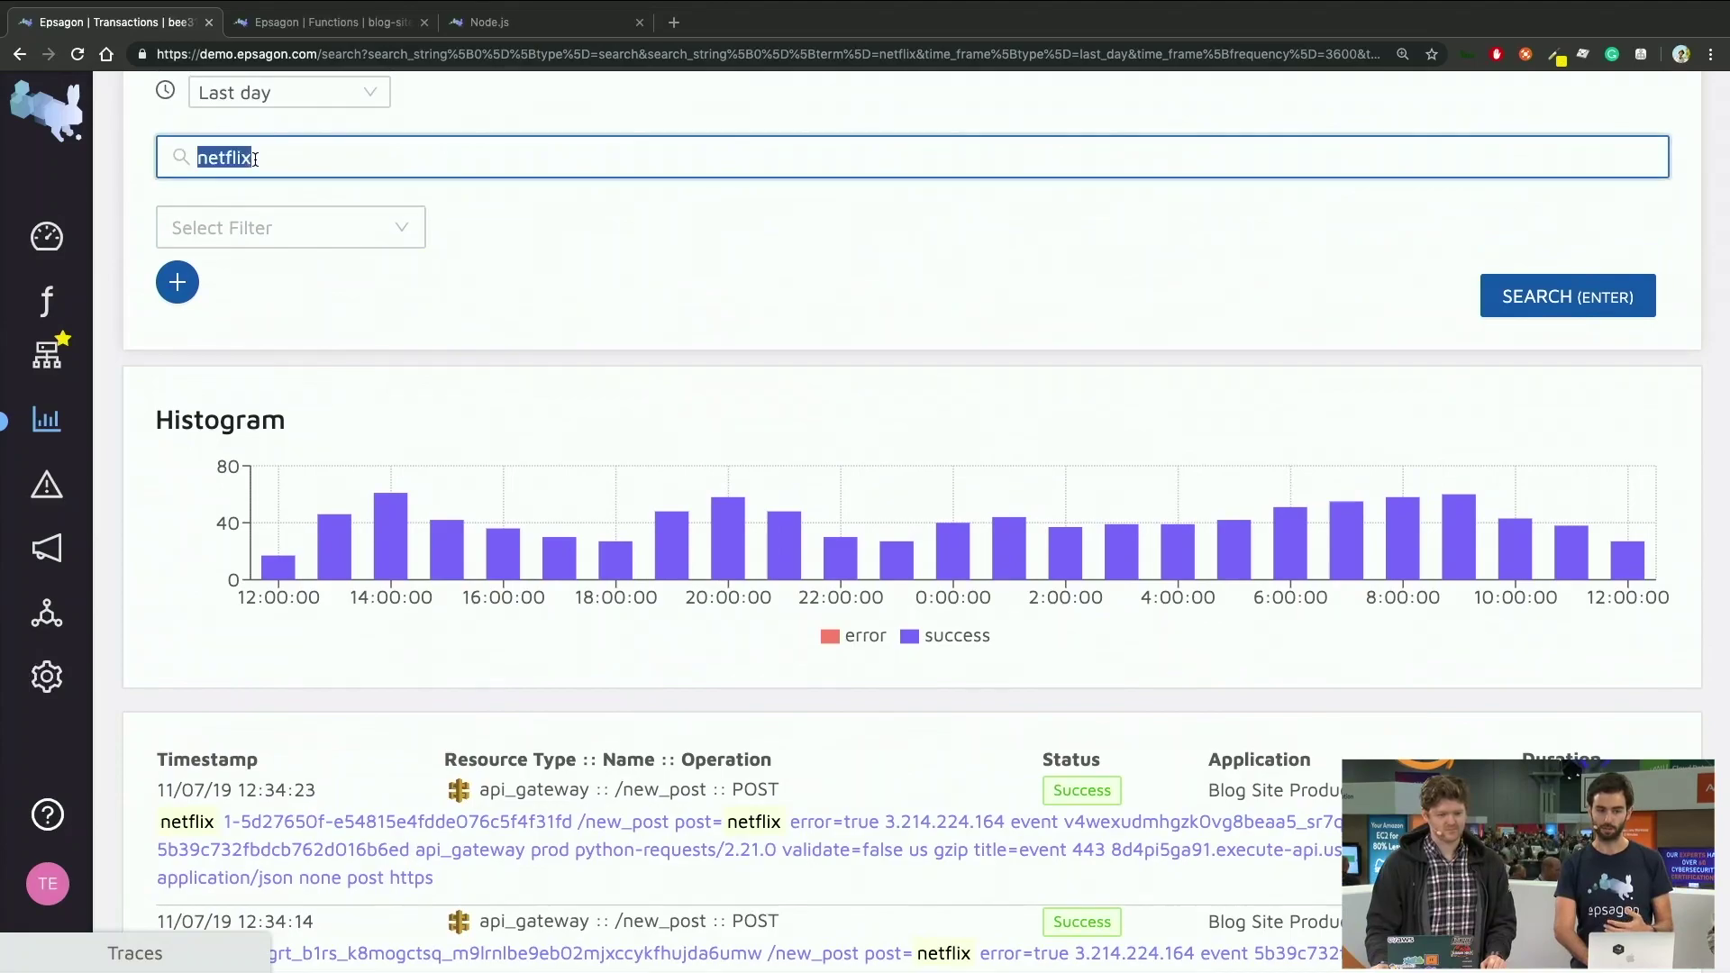